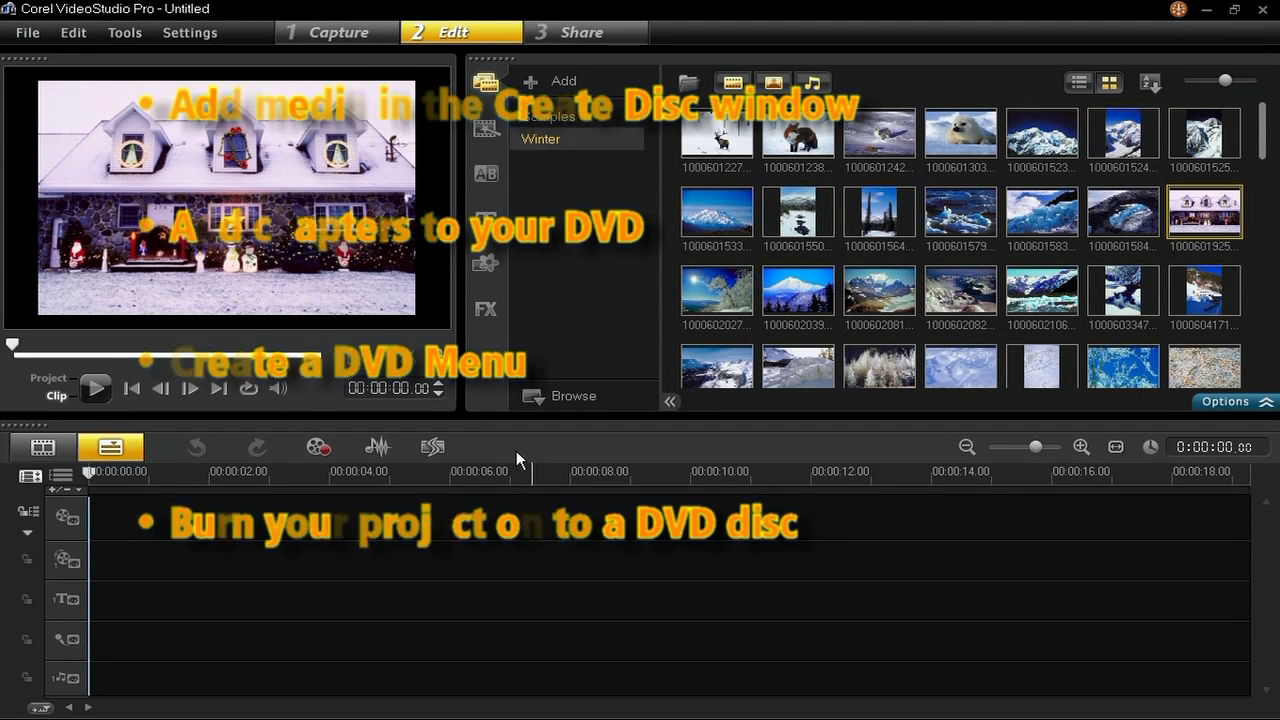
Open the winter.VSP project
click(25, 34)
click(44, 98)
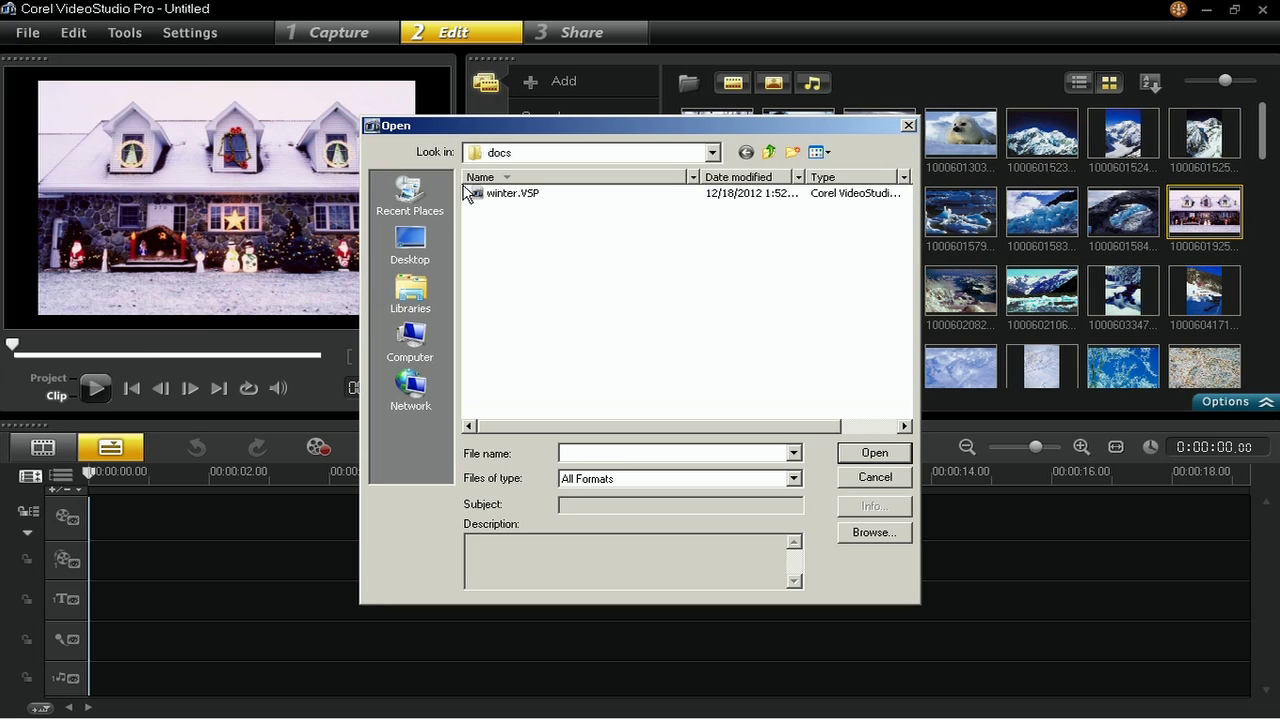
click(505, 196)
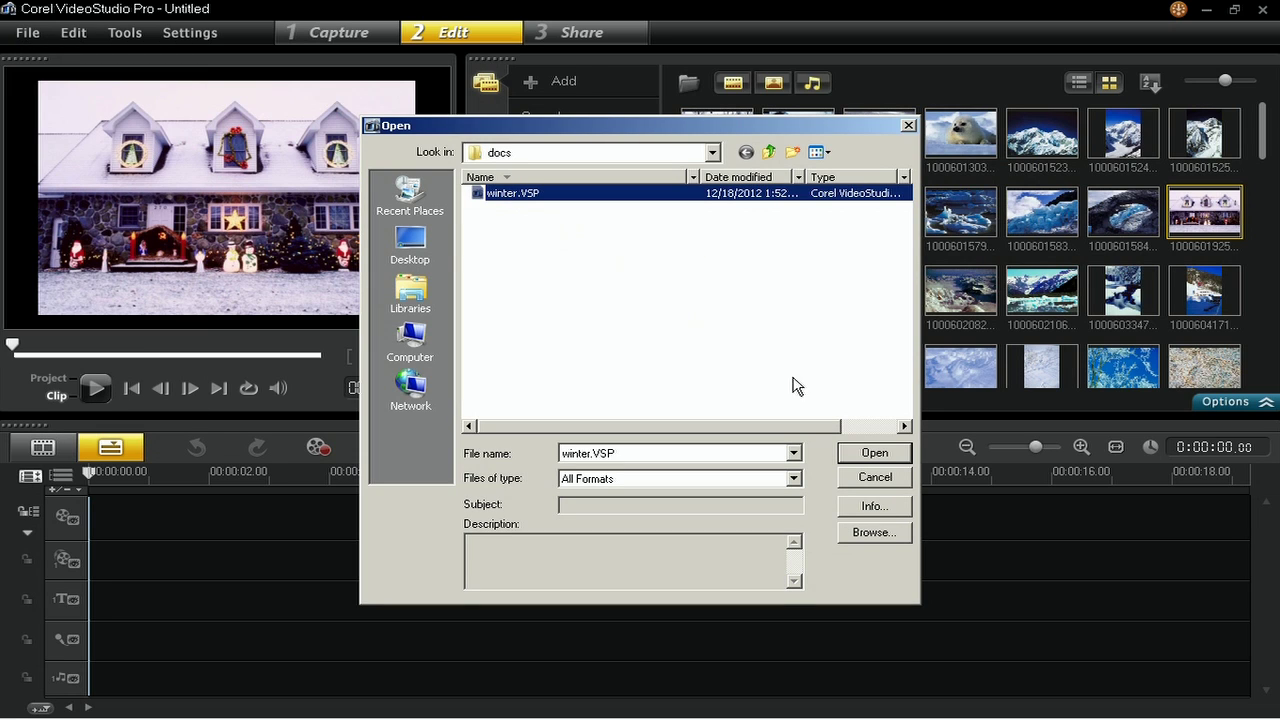
click(888, 456)
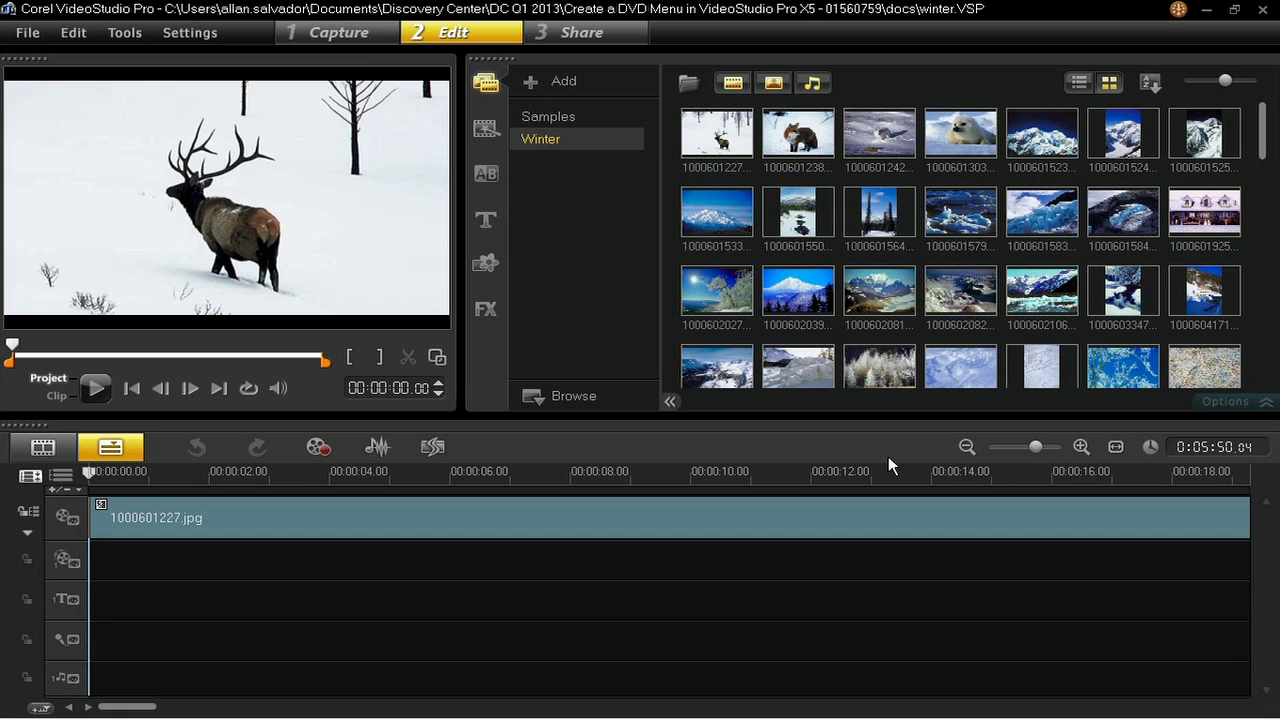
Start a DVD disc project from the Share step, with winter as the first clip
click(585, 33)
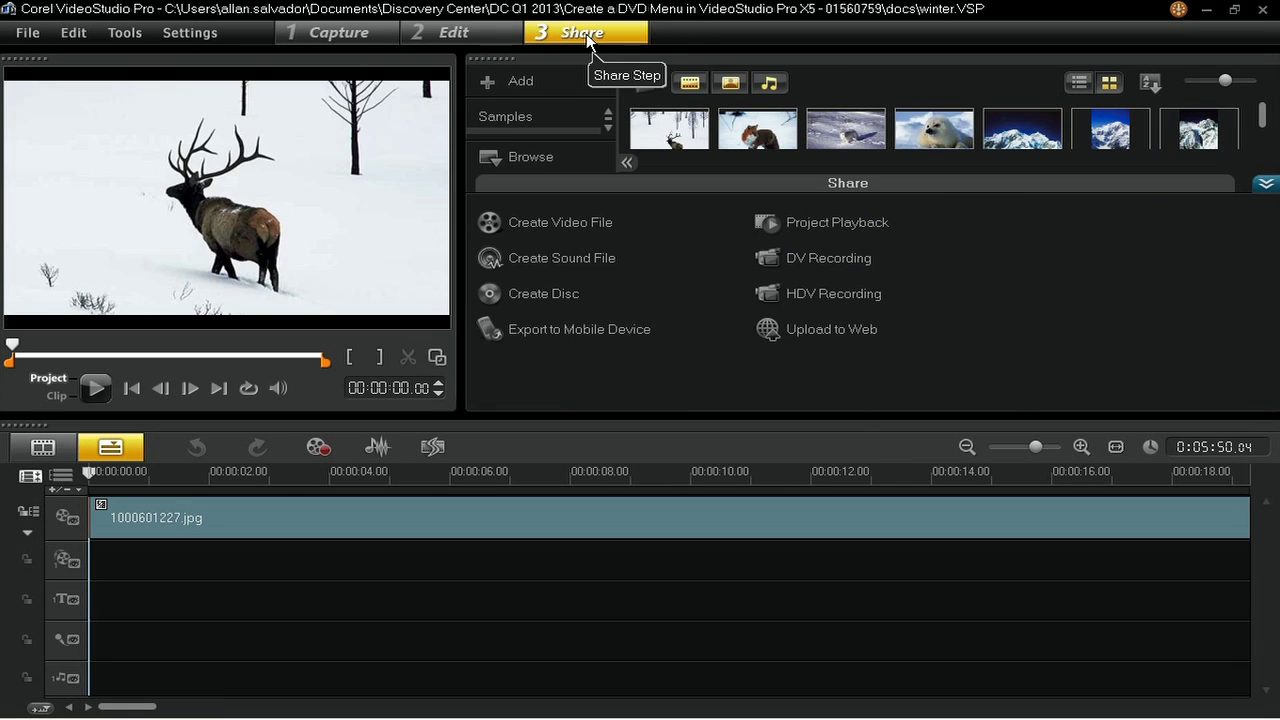
click(524, 293)
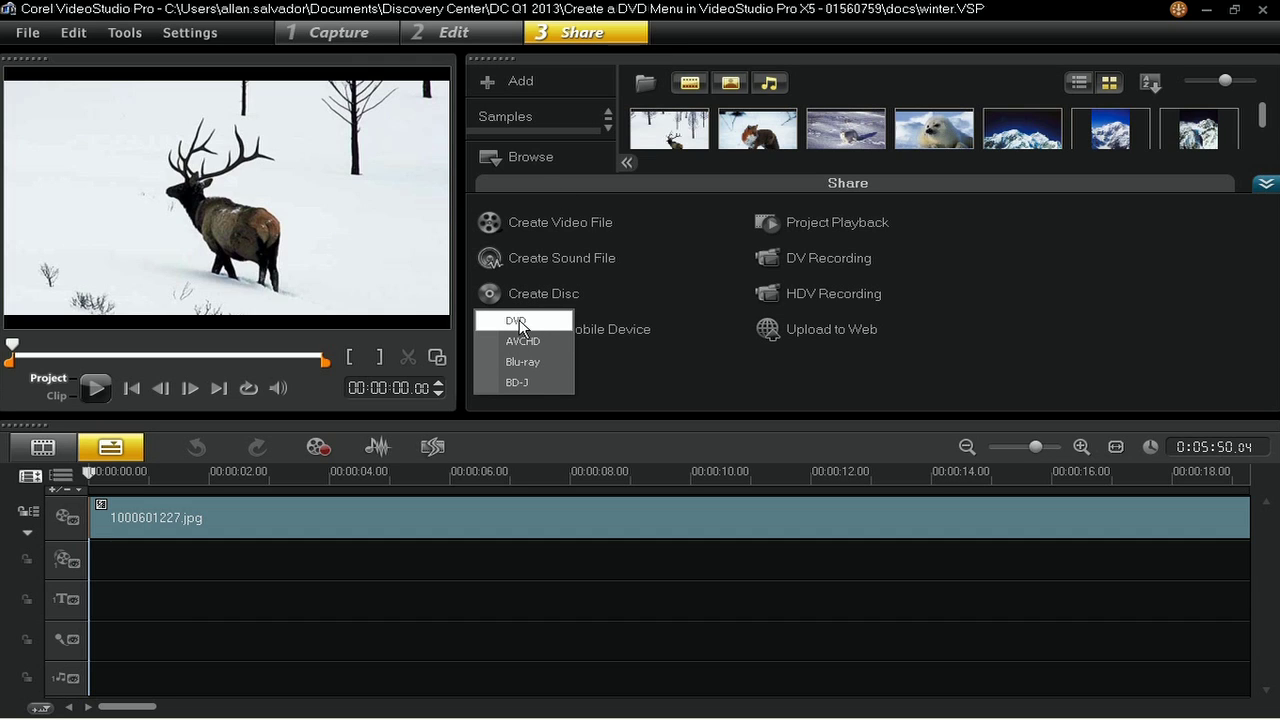
click(518, 321)
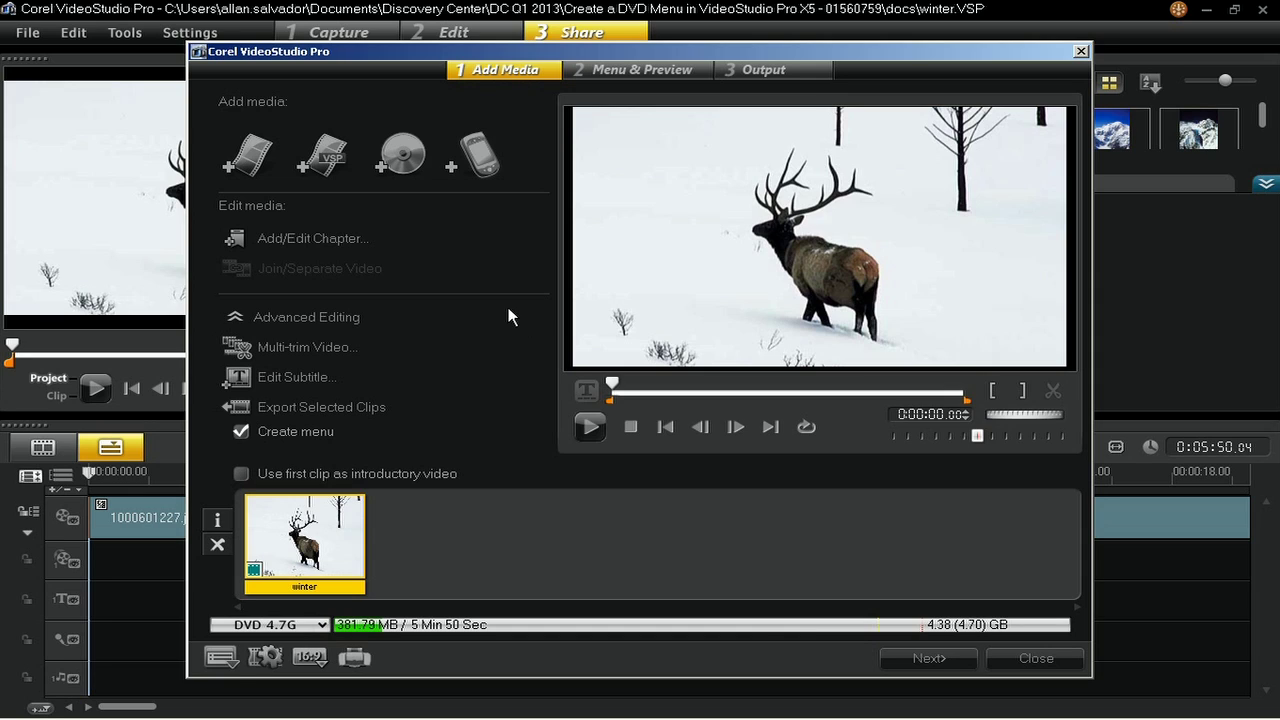
mouse_move(305, 537)
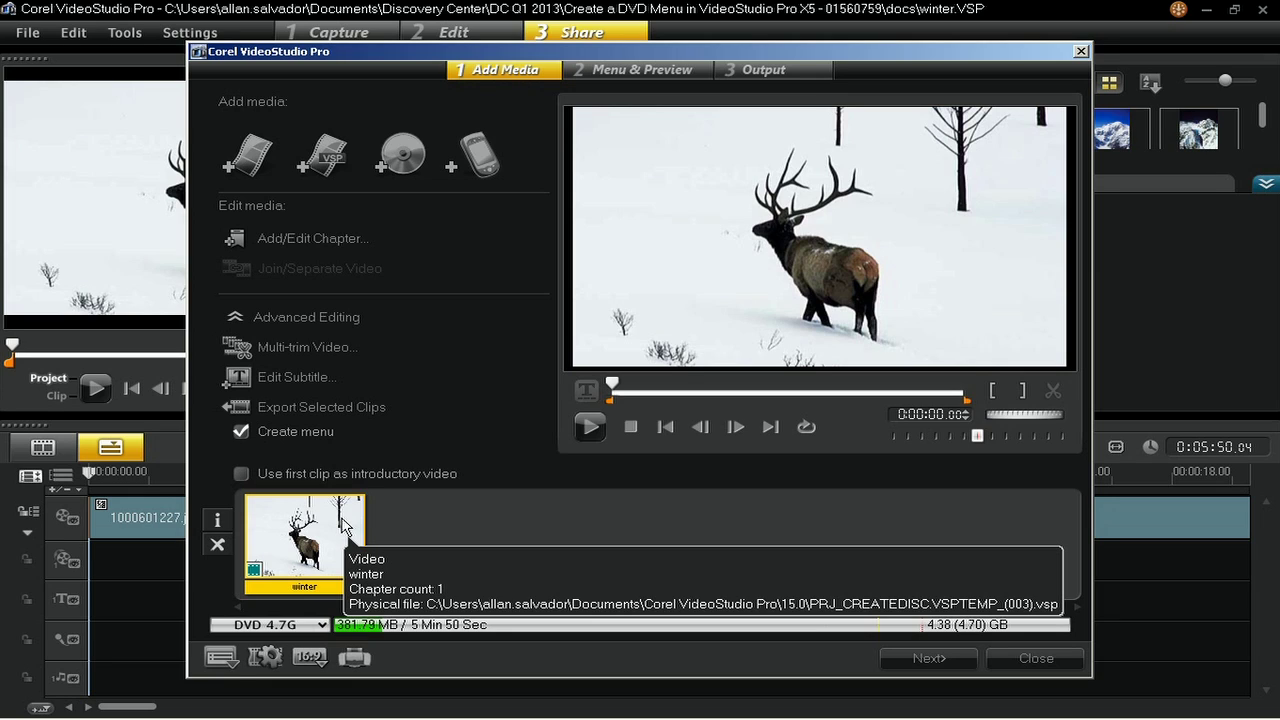
click(244, 150)
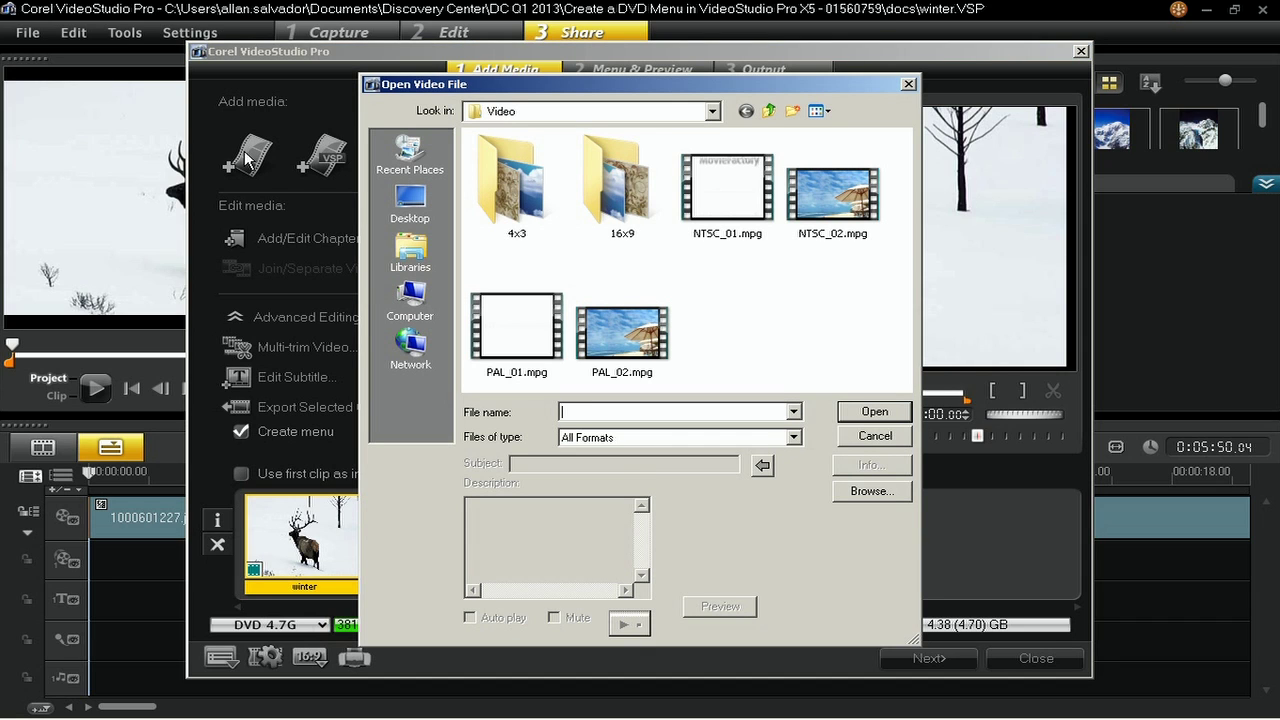
Add Fun_02_W.wmv from the 16x9 folder and NTSC_02.mpg from the Video folder to the DVD
double_click(597, 176)
click(522, 198)
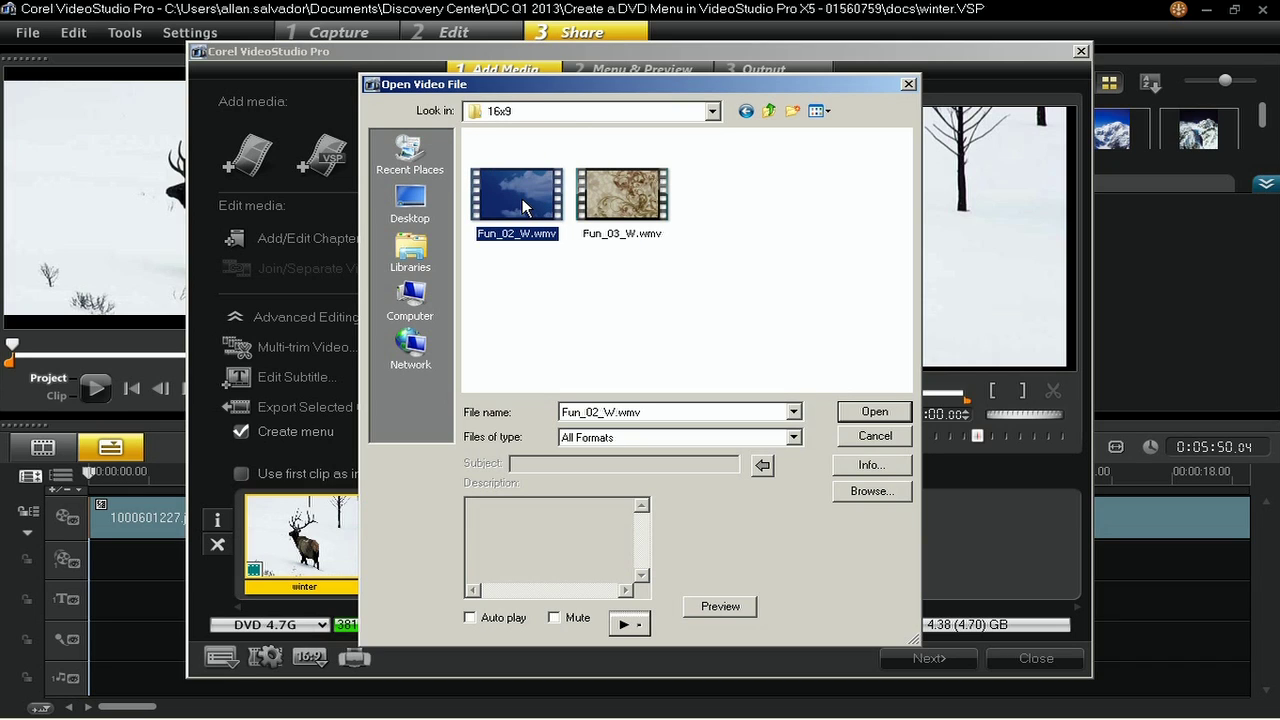
click(868, 413)
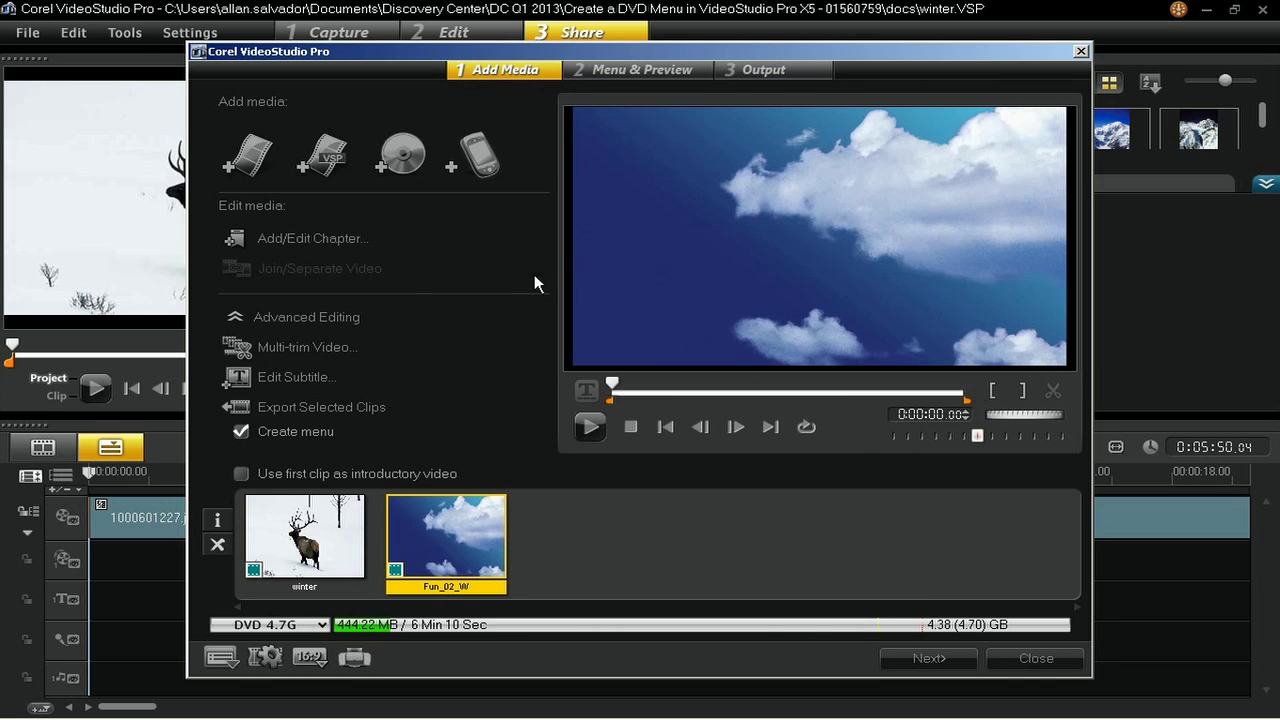
click(266, 160)
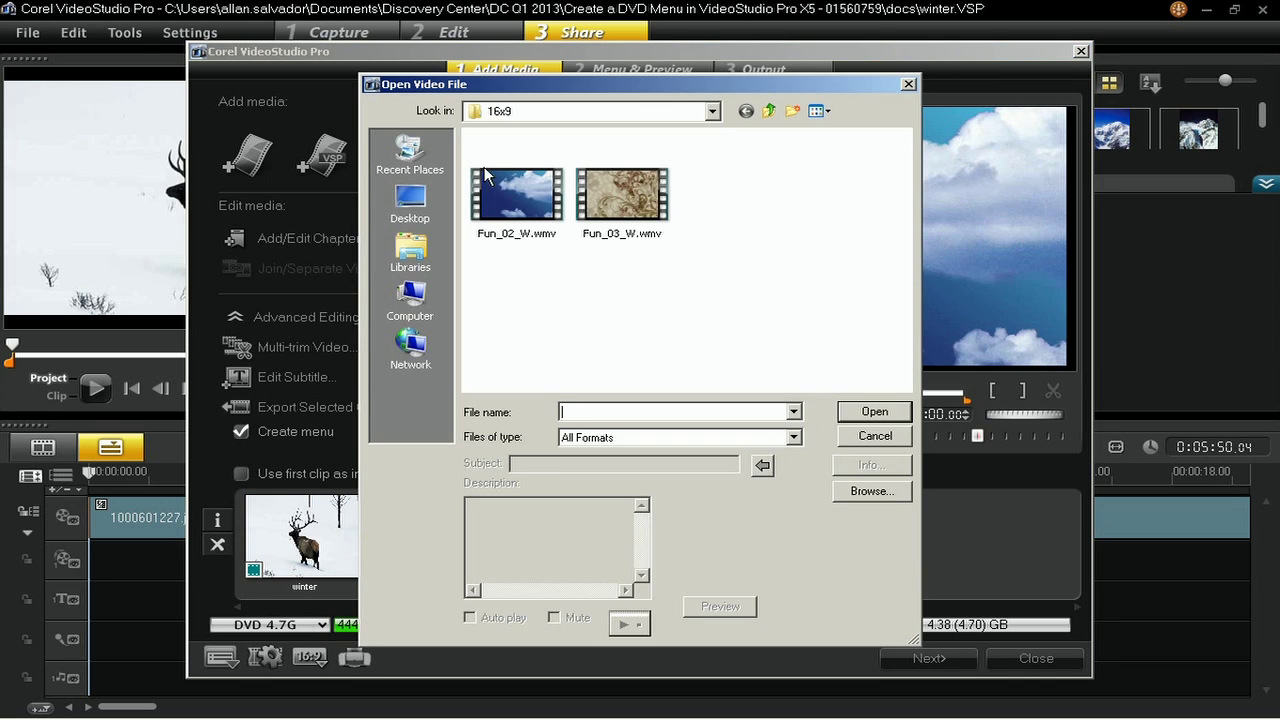
click(768, 111)
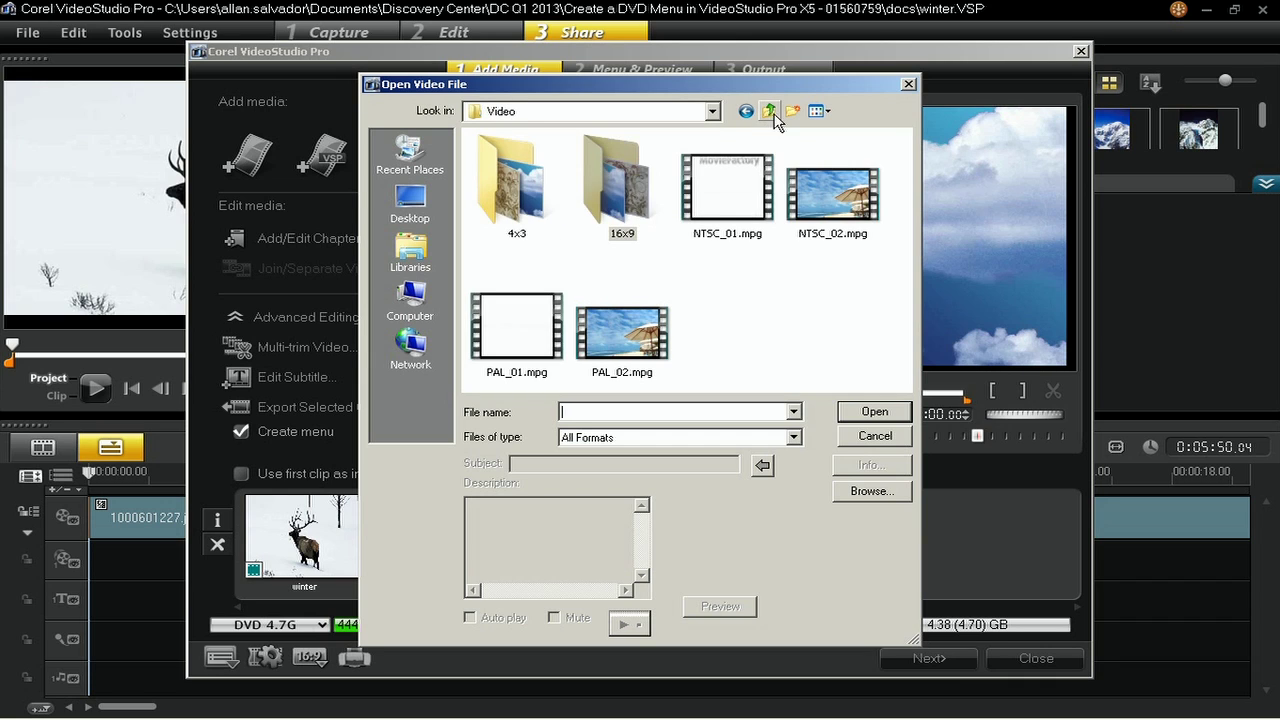
click(829, 185)
click(878, 413)
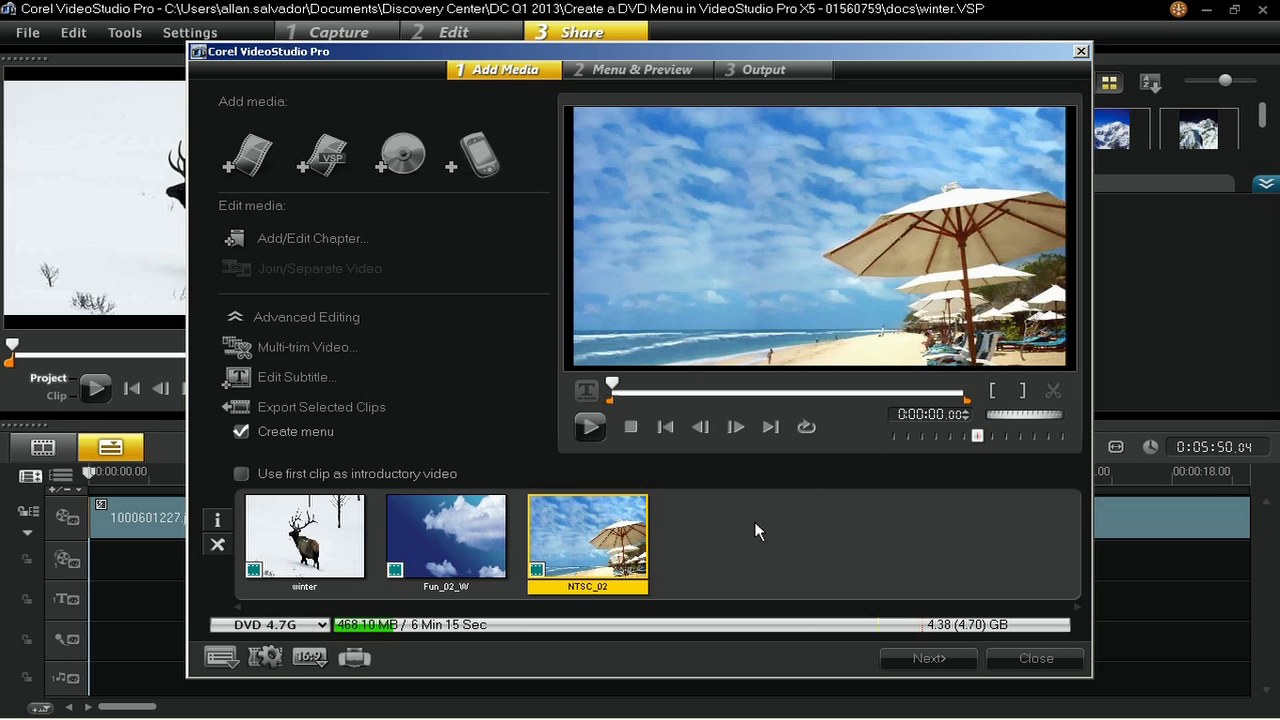
Rename the winter clip to 'My Slideshow'
click(305, 588)
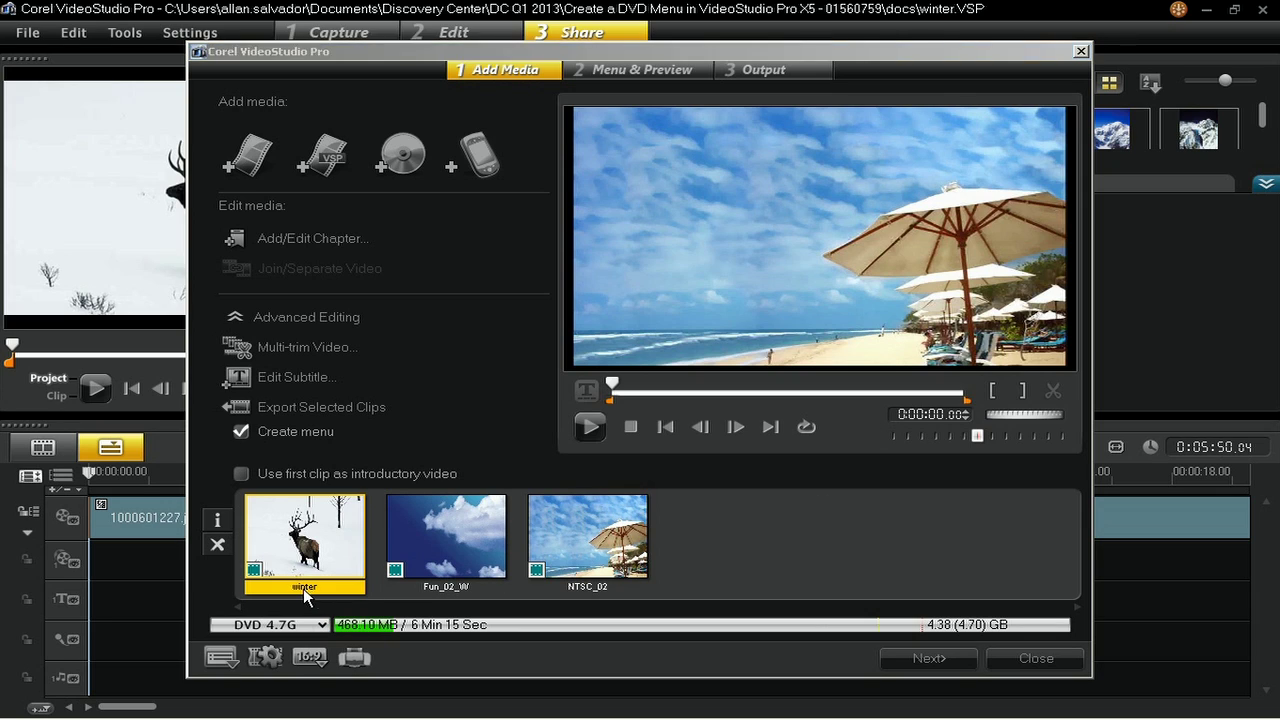
double_click(305, 589)
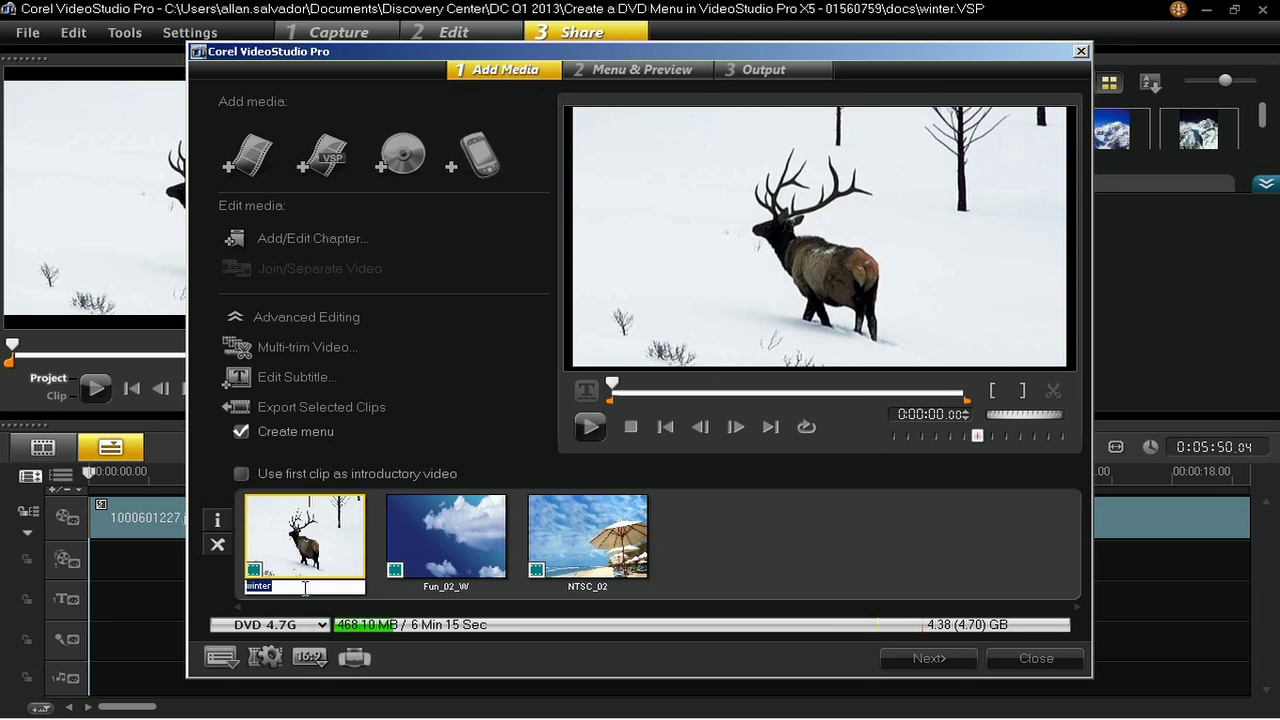
text(My S)
text(lideshow)
key(Return)
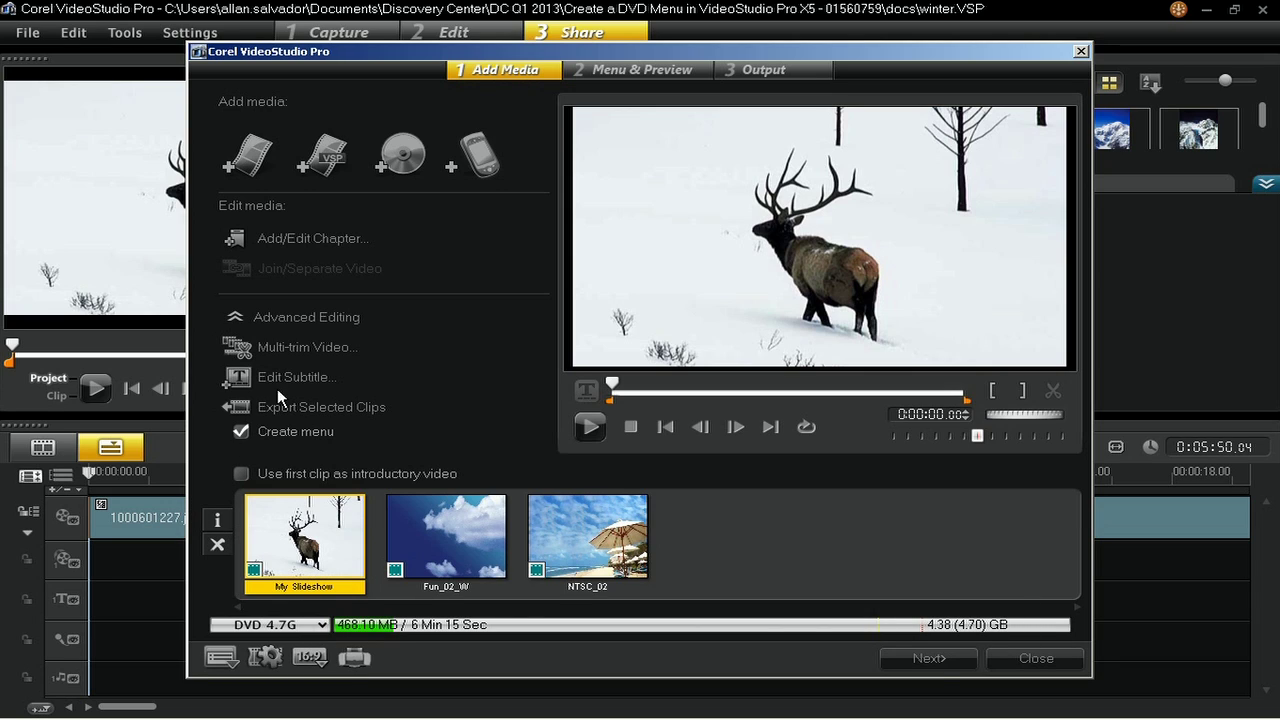
Auto-add scene chapters to My Slideshow, then remove the fox chapter, leaving five
click(332, 240)
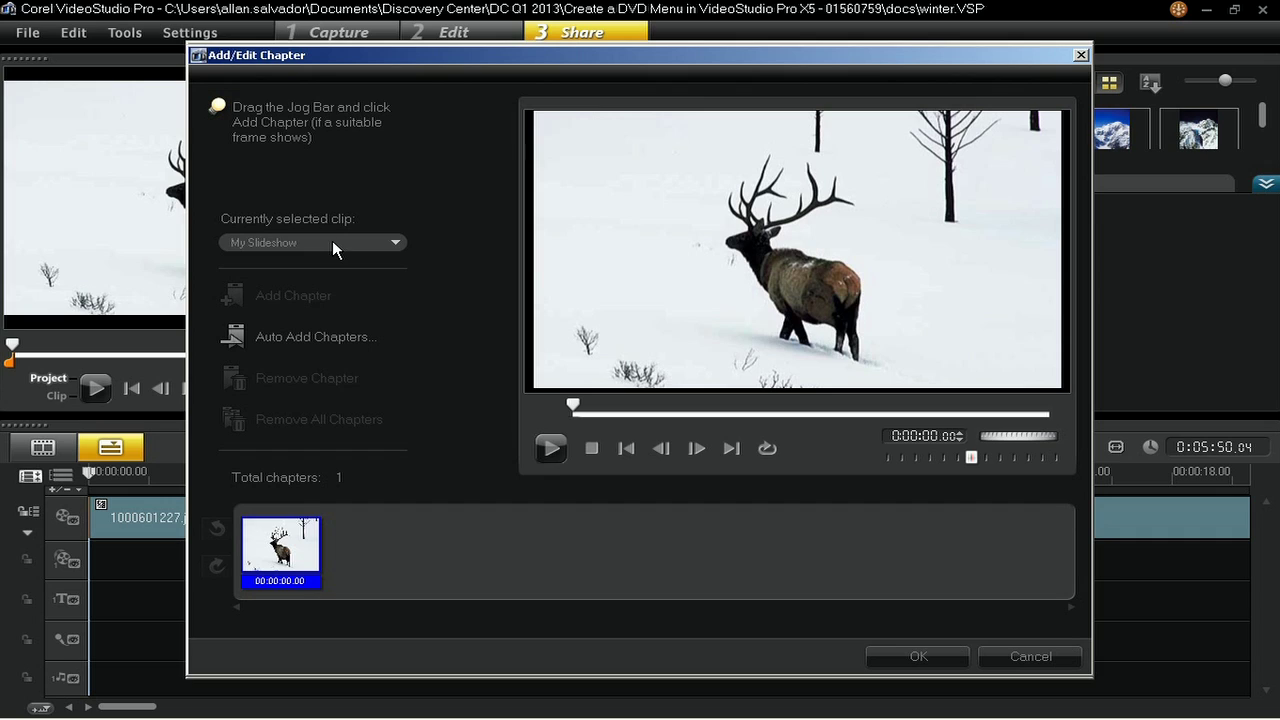
click(332, 242)
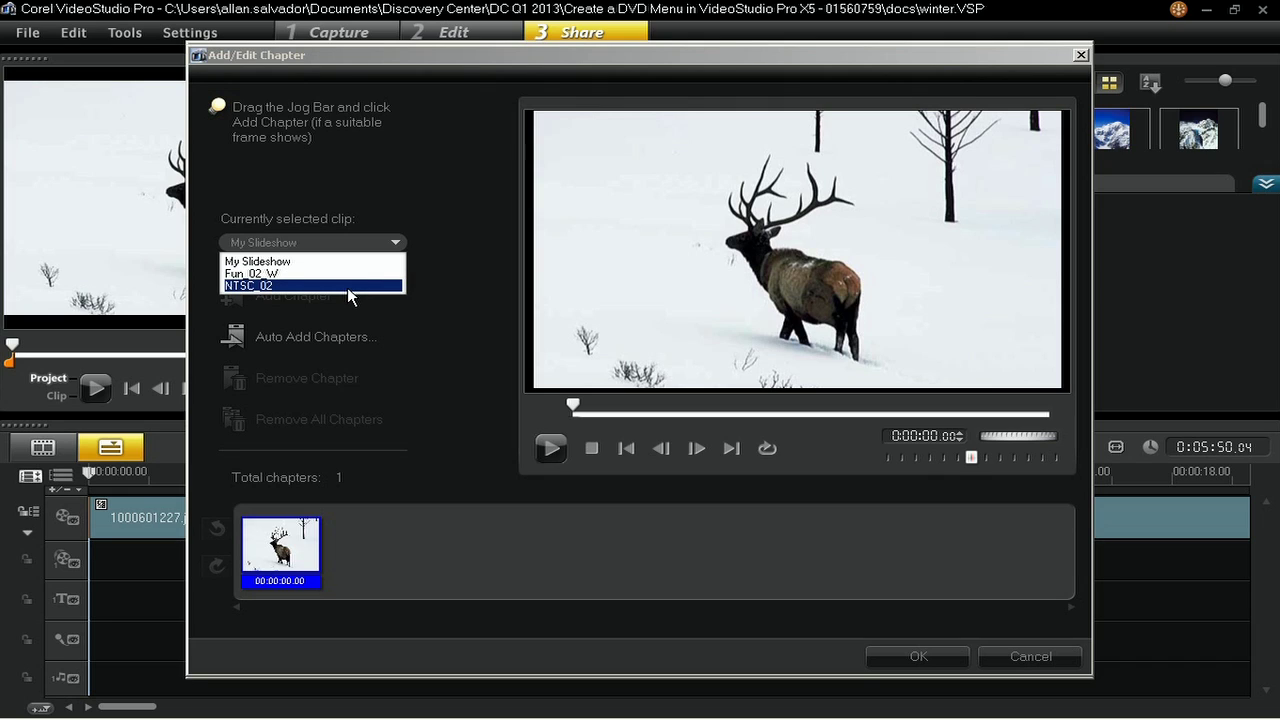
click(431, 332)
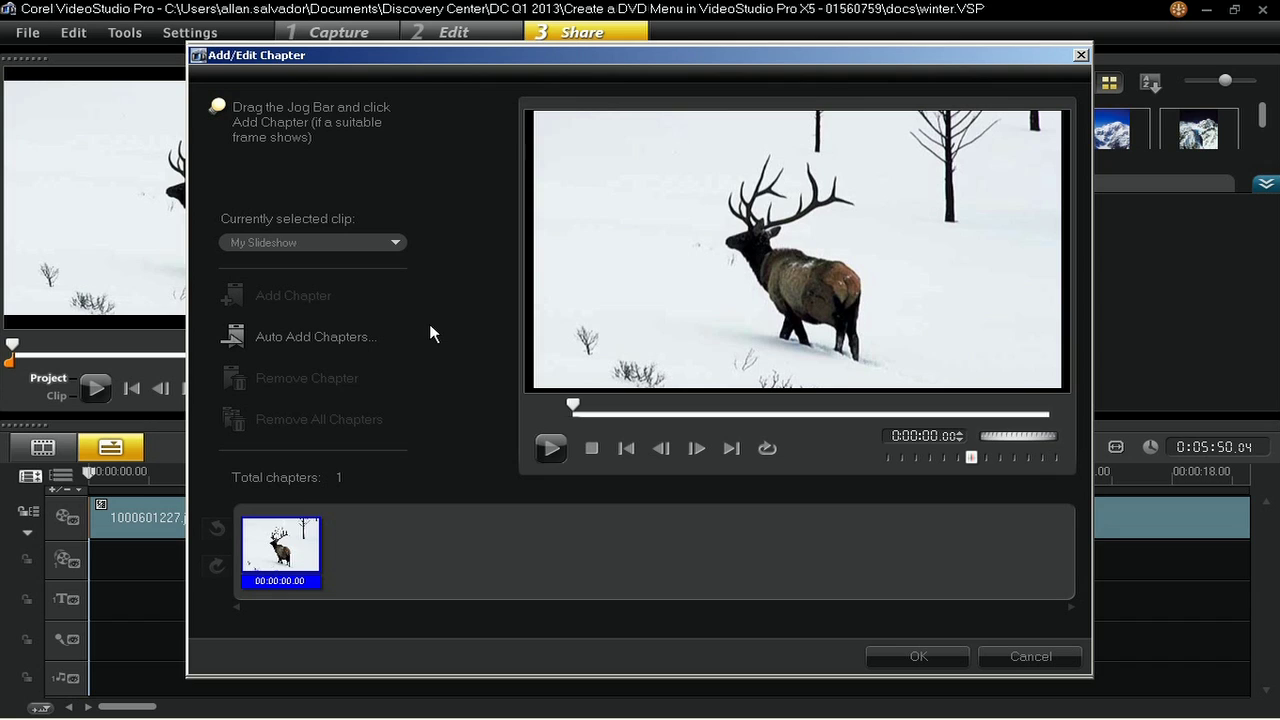
click(331, 338)
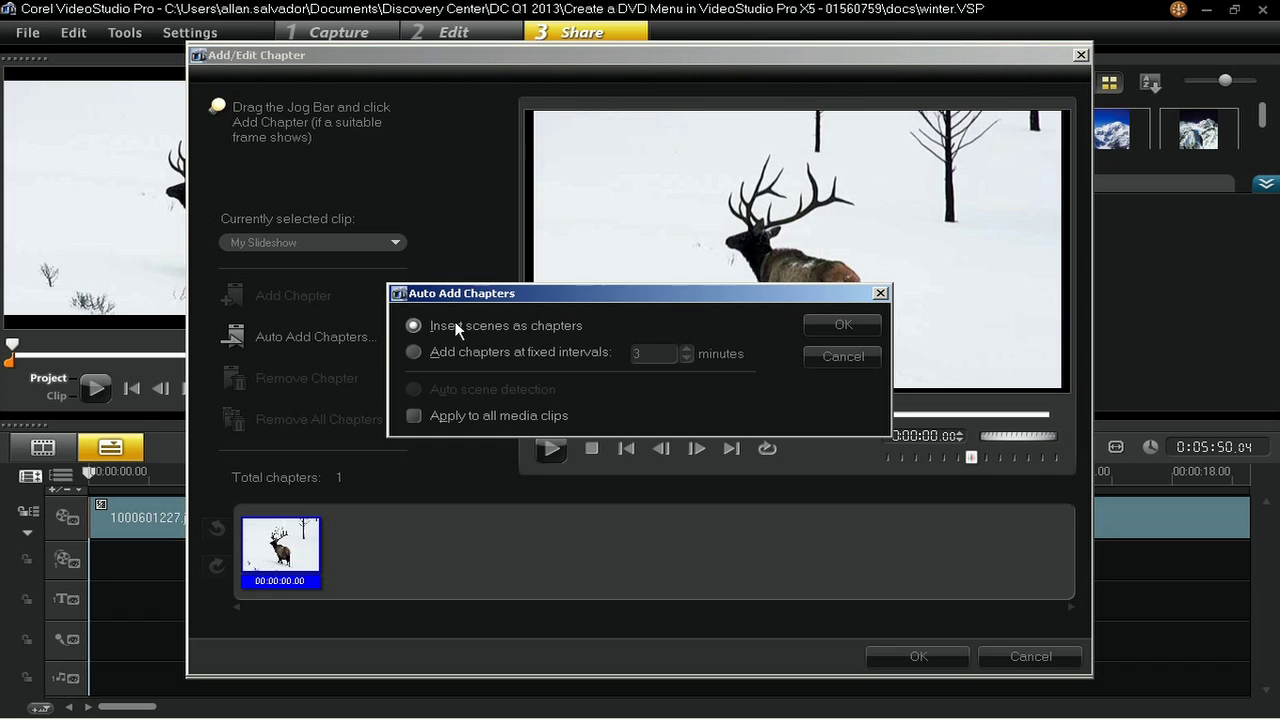
click(845, 326)
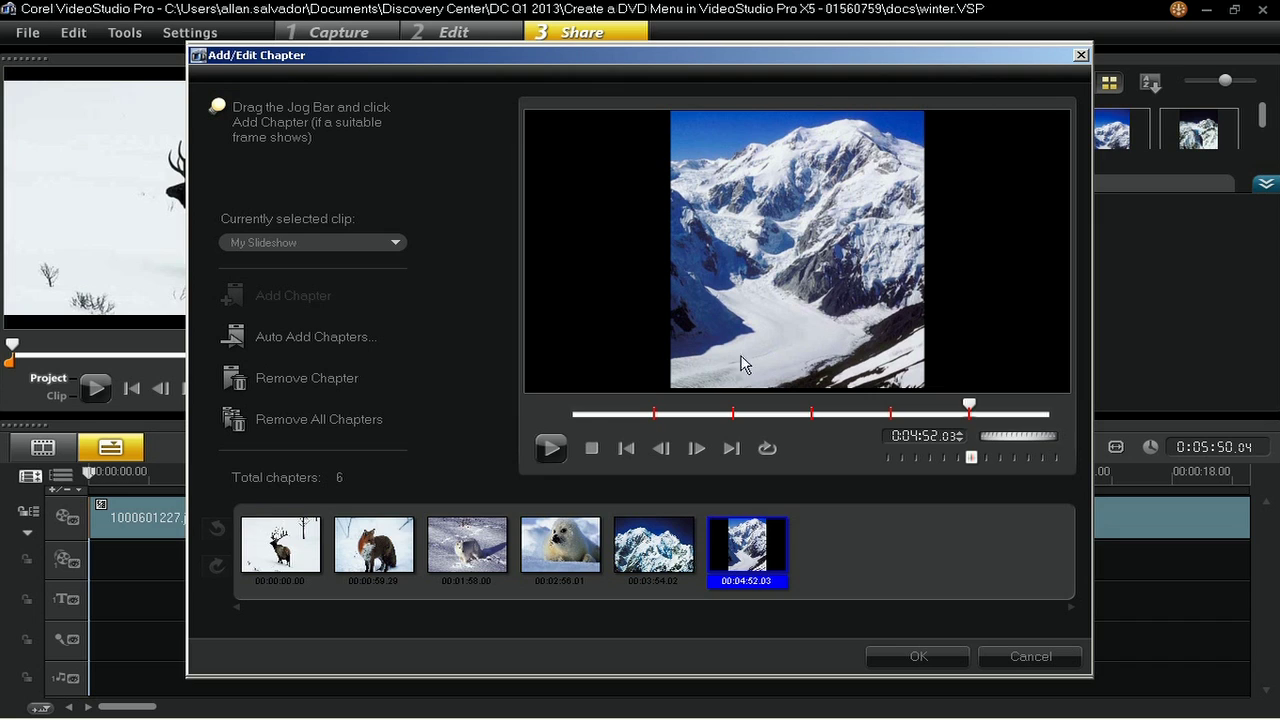
click(403, 538)
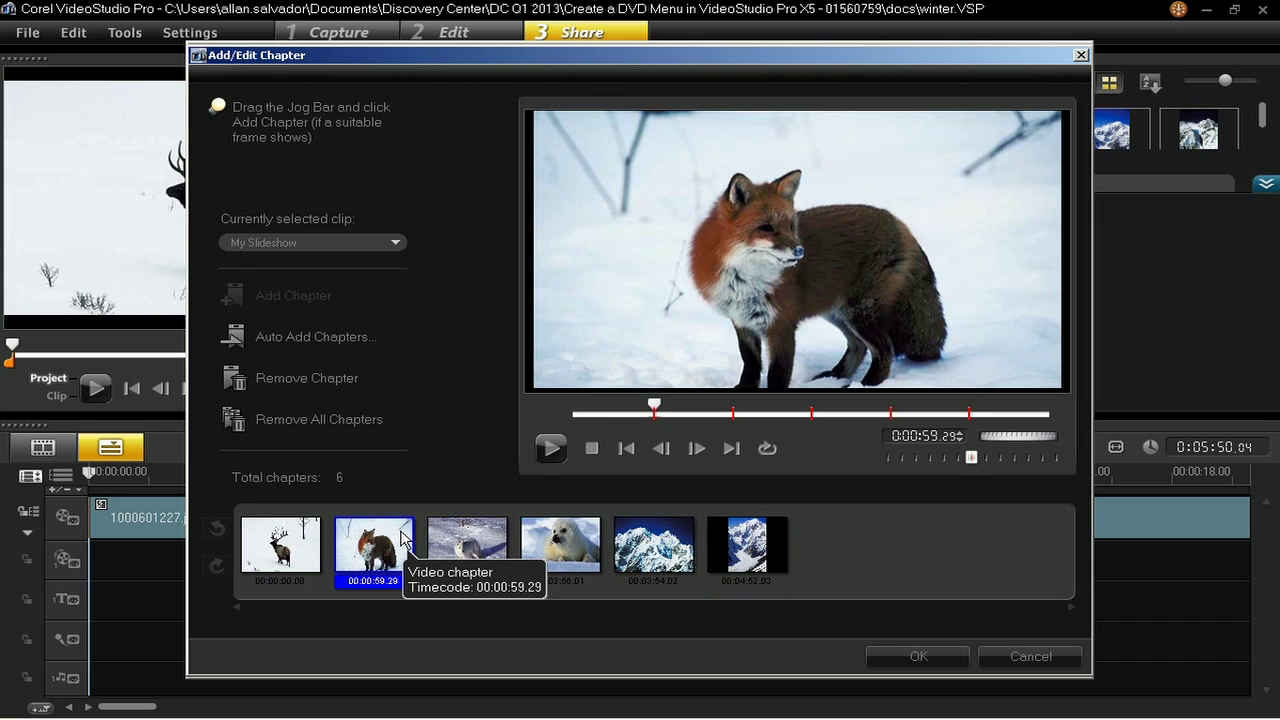
click(335, 380)
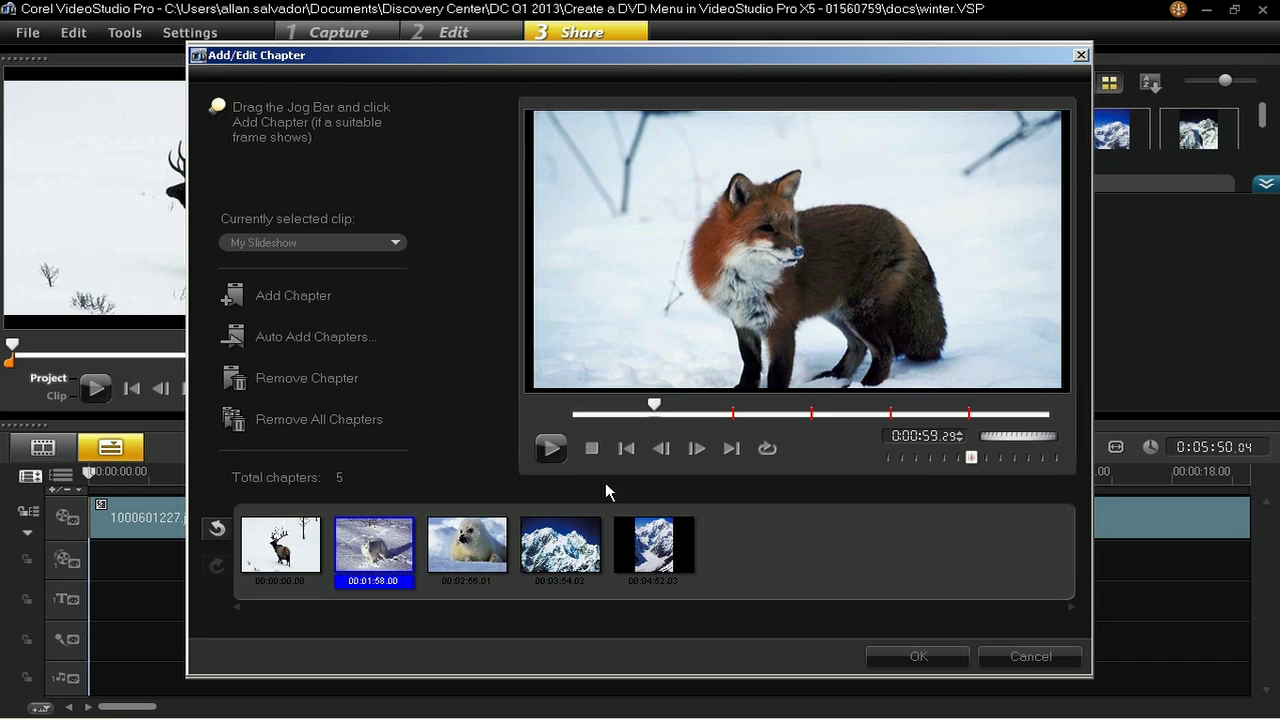
click(881, 651)
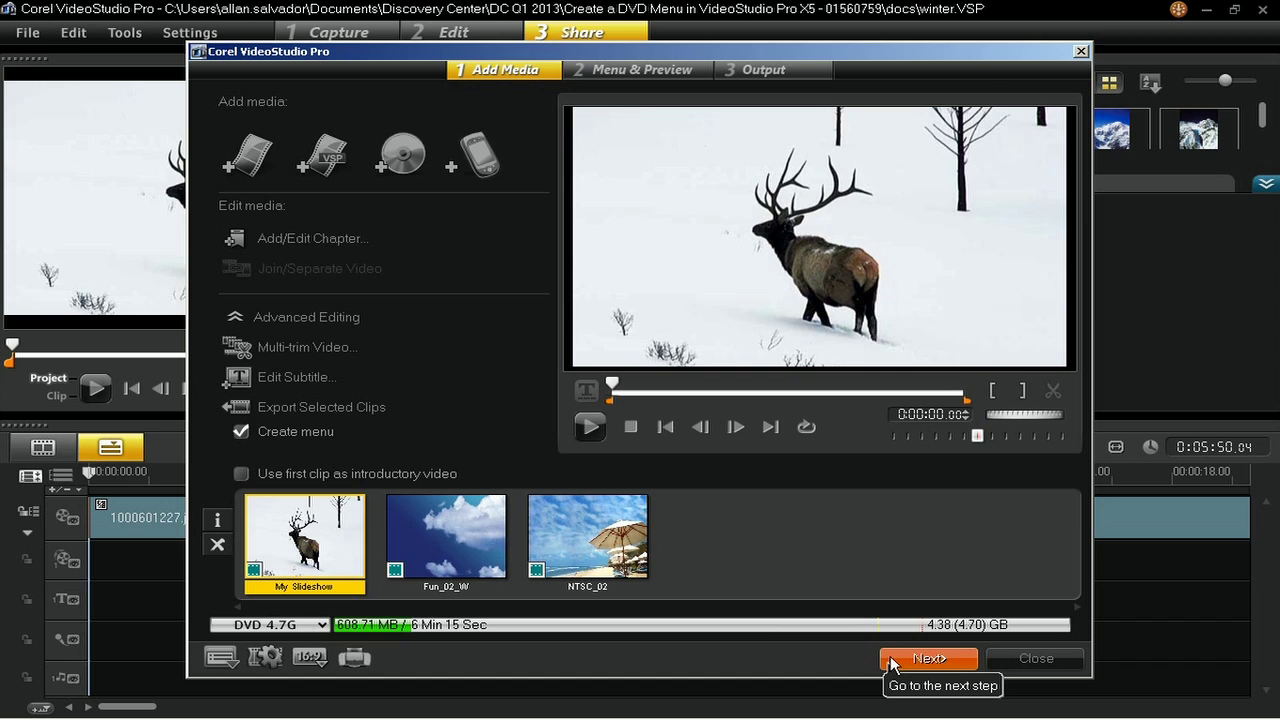
Advance the disc wizard to Menu & Preview and show the template categories
click(895, 658)
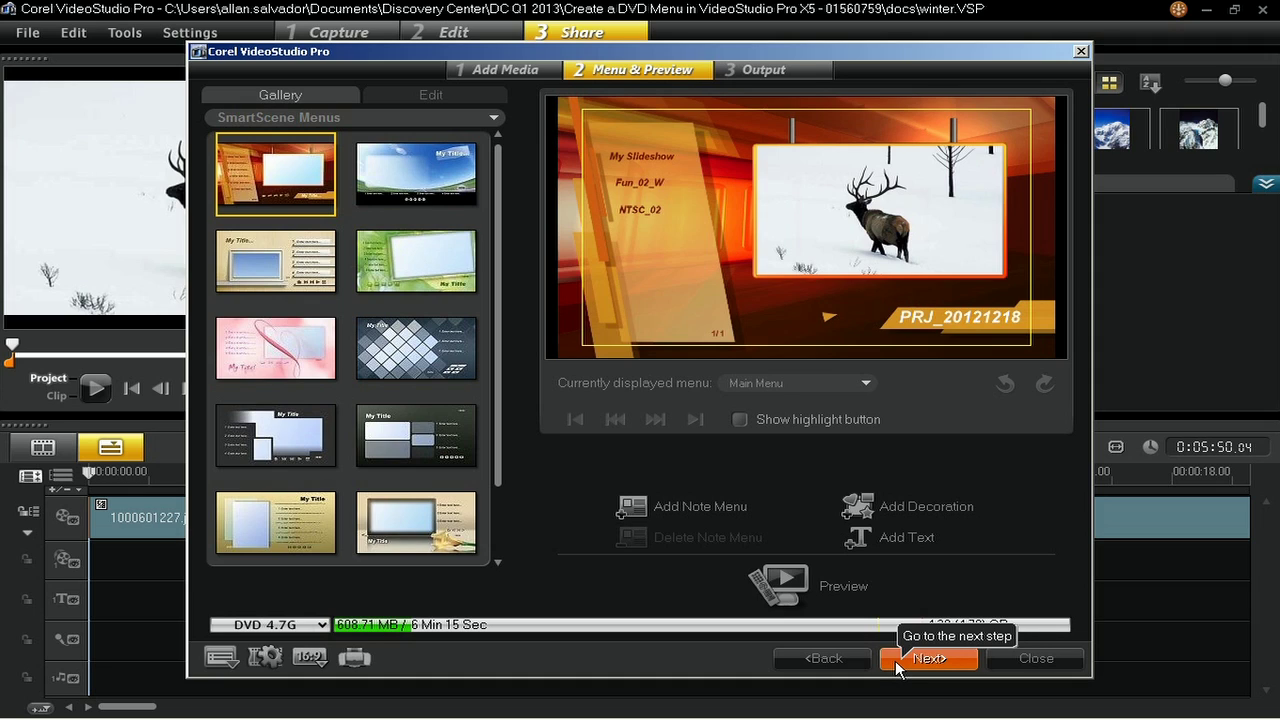
click(897, 664)
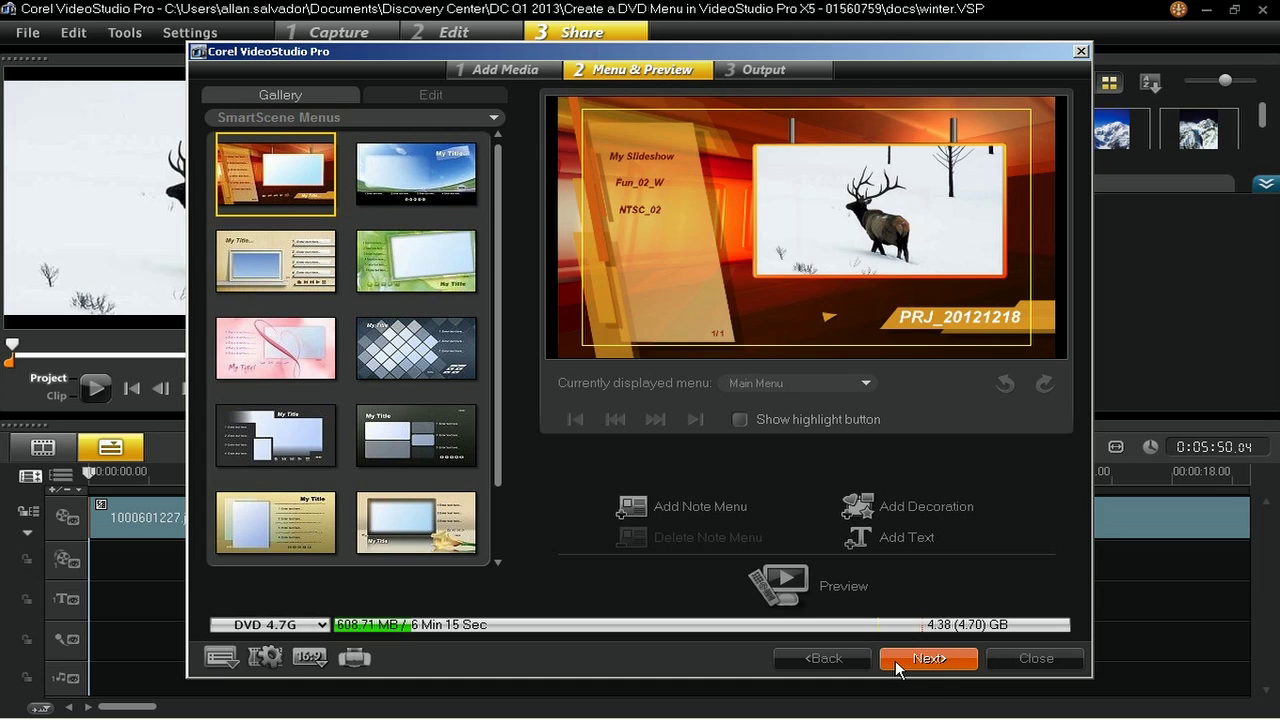
click(473, 119)
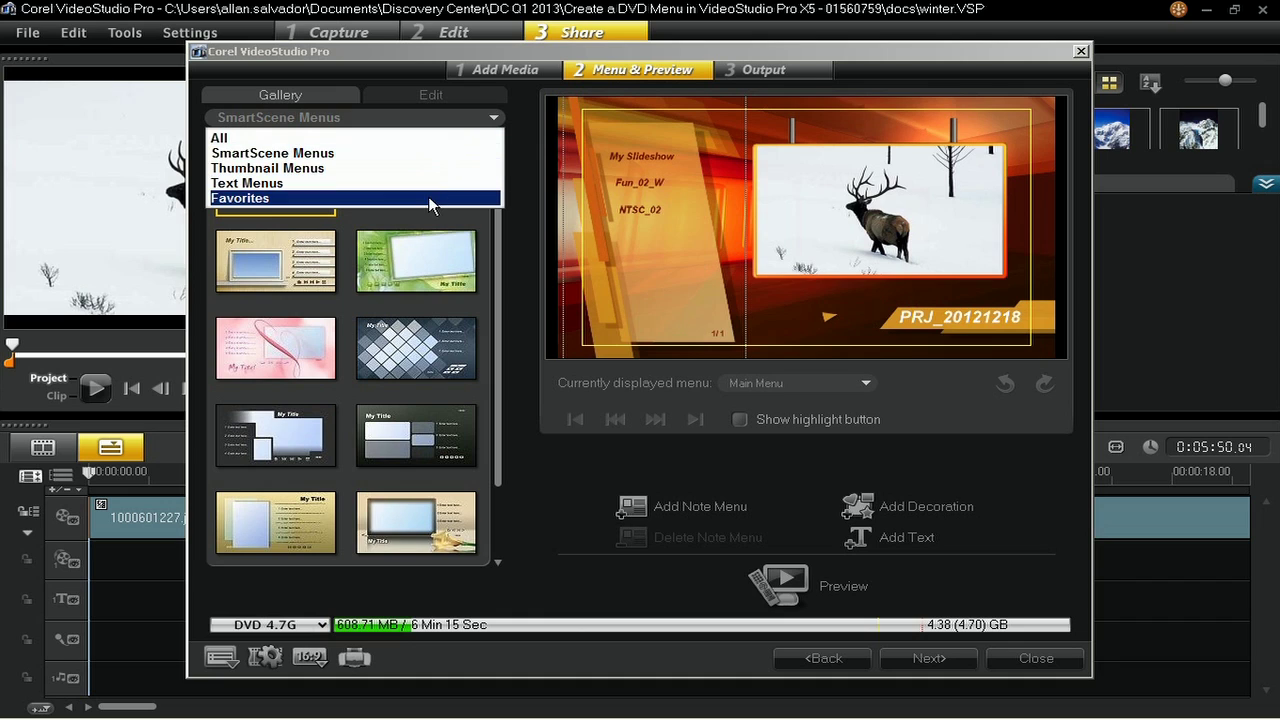
Apply the green leafy template from the All gallery and preview the menu
click(428, 140)
click(456, 244)
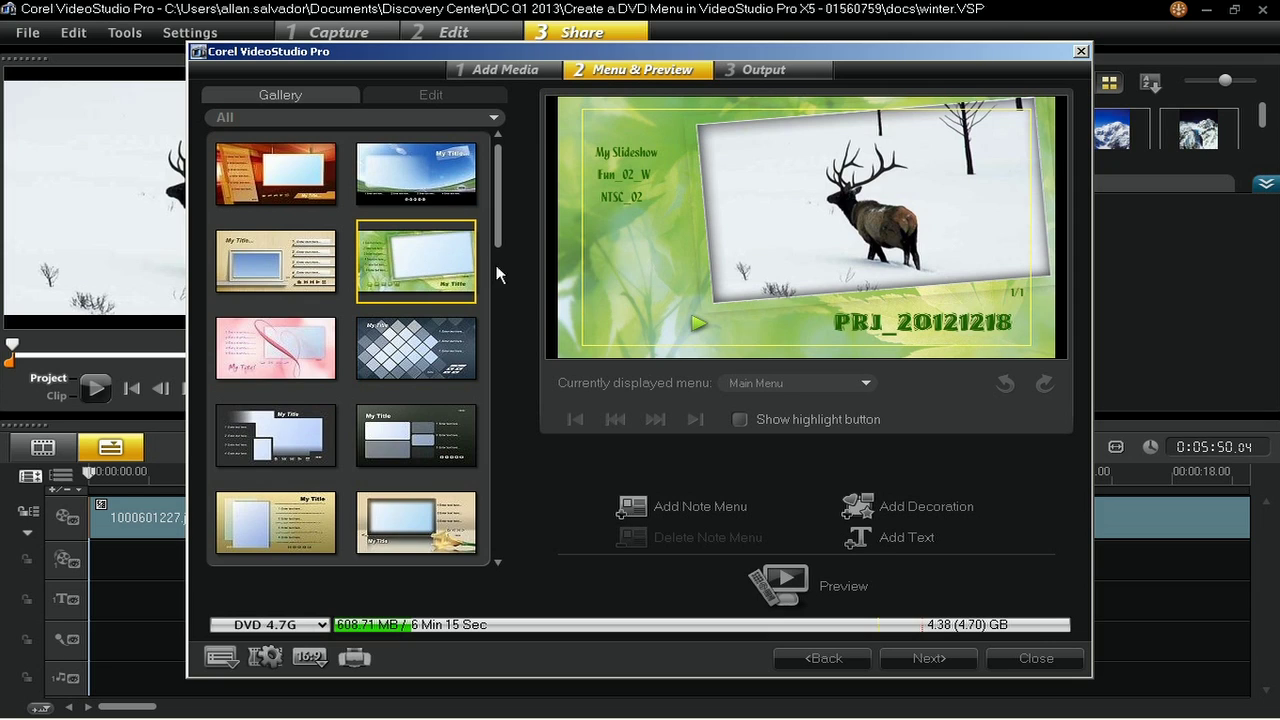
click(789, 588)
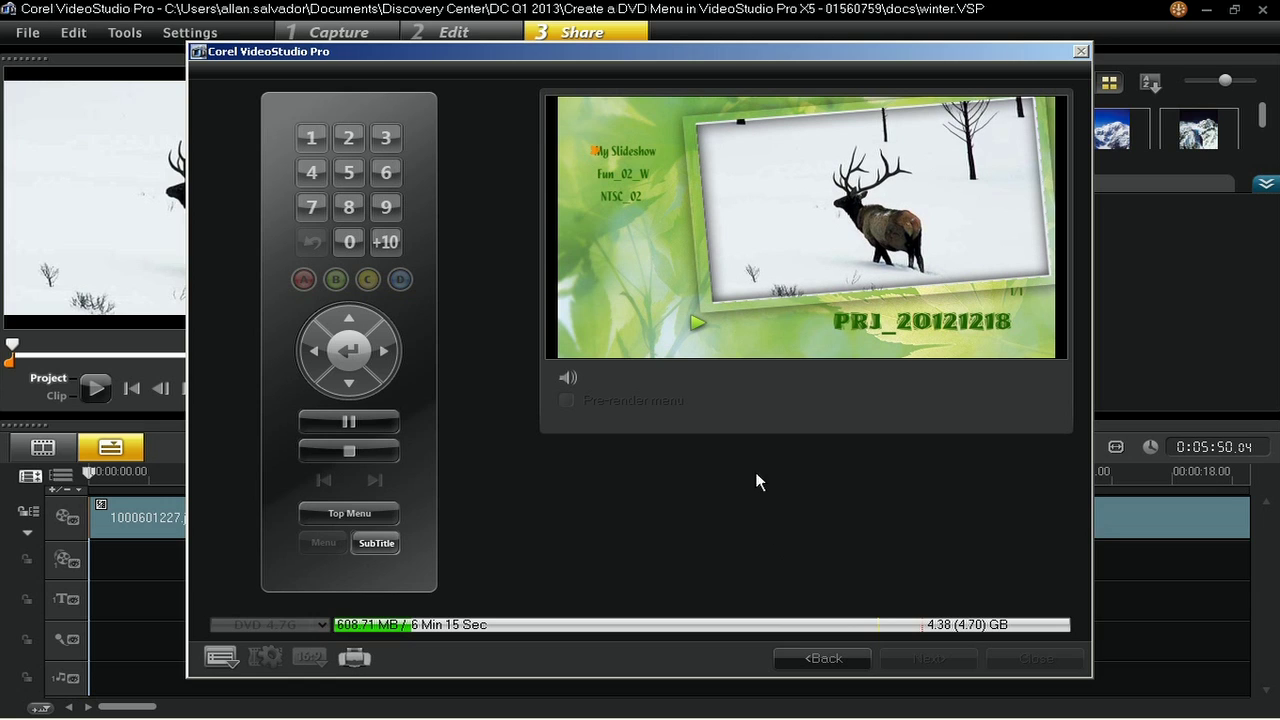
Test-play Chapter03 in the menu preview, then go back to Menu & Preview
click(636, 149)
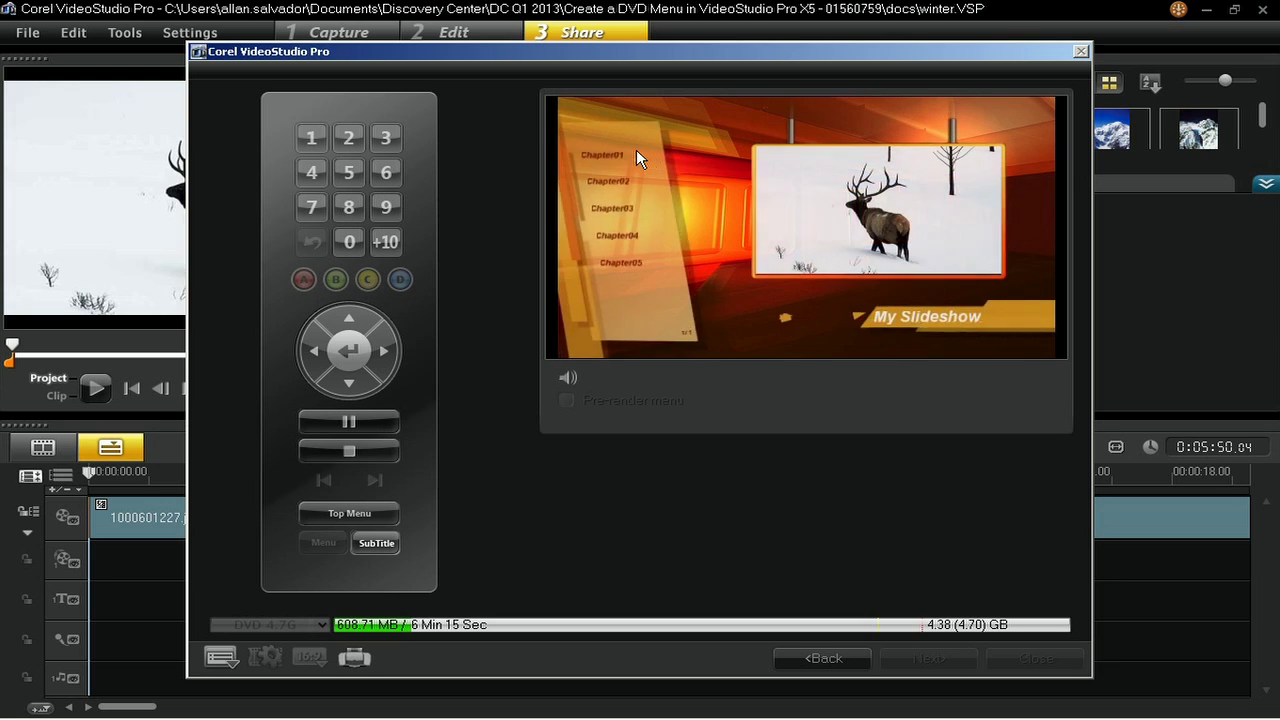
click(651, 207)
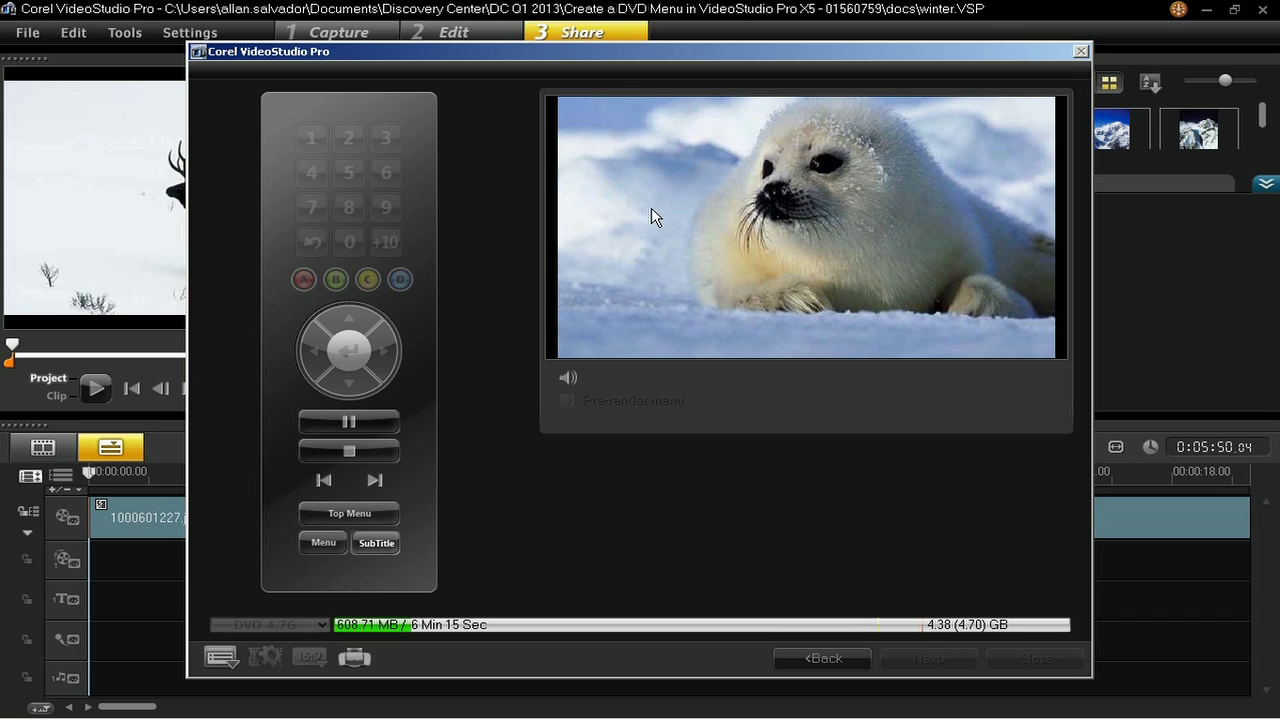
click(845, 660)
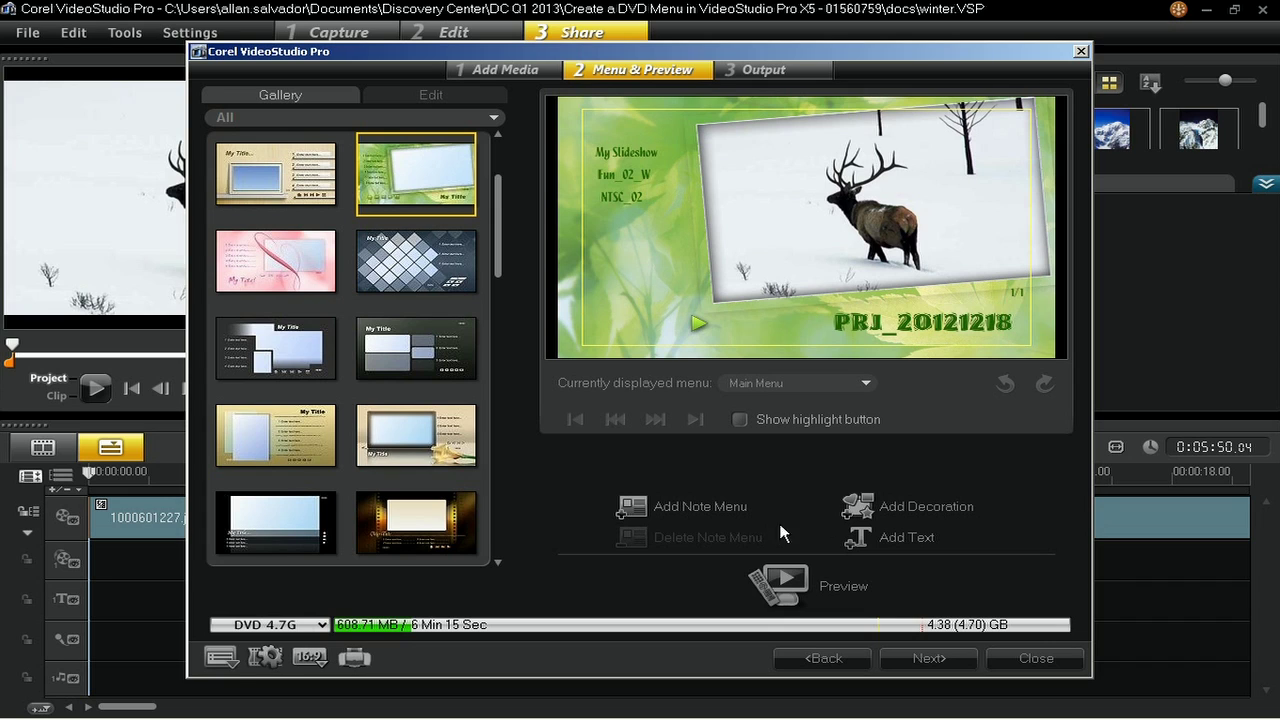
Apply the snowy winter-trees template from the Thumbnail Menus gallery
click(449, 118)
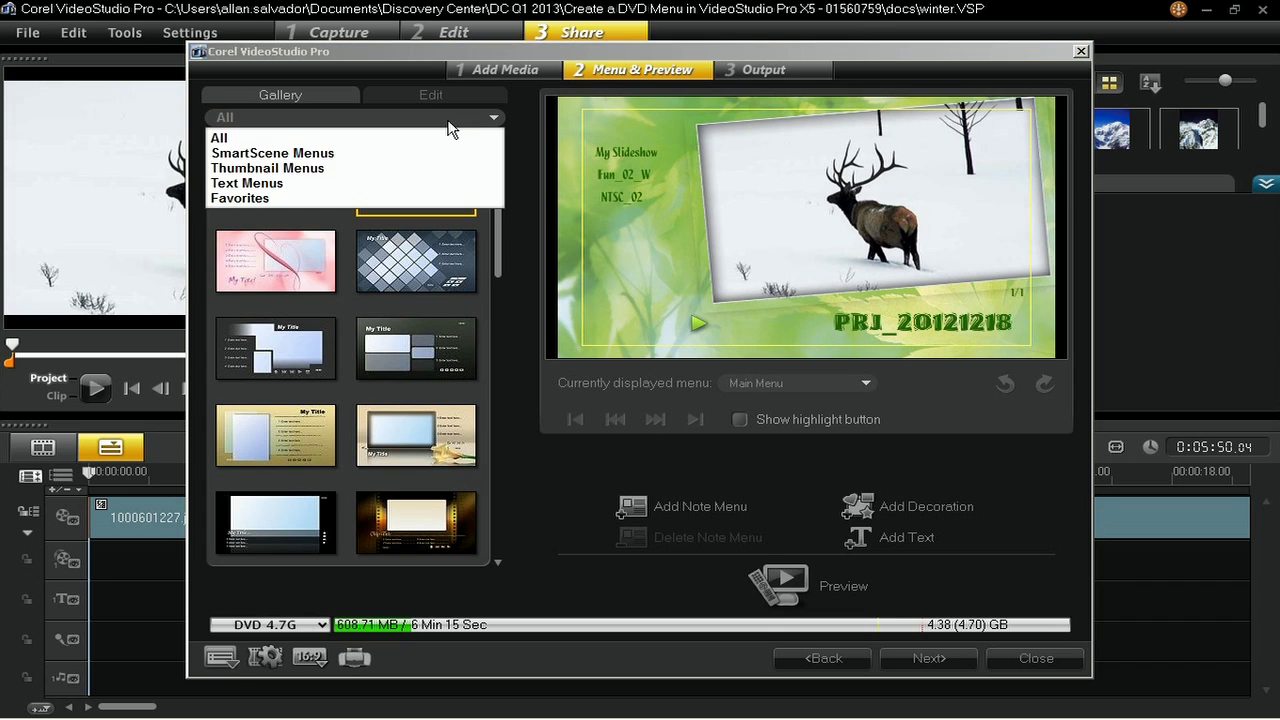
click(392, 168)
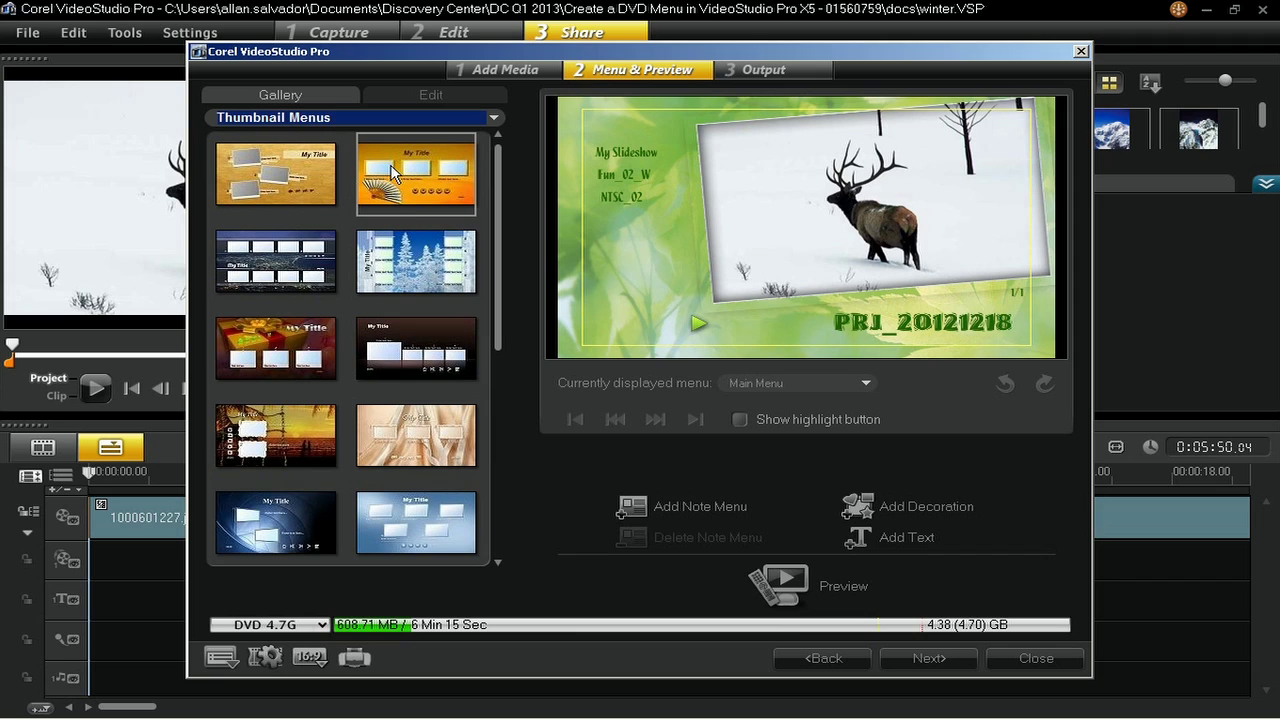
click(430, 266)
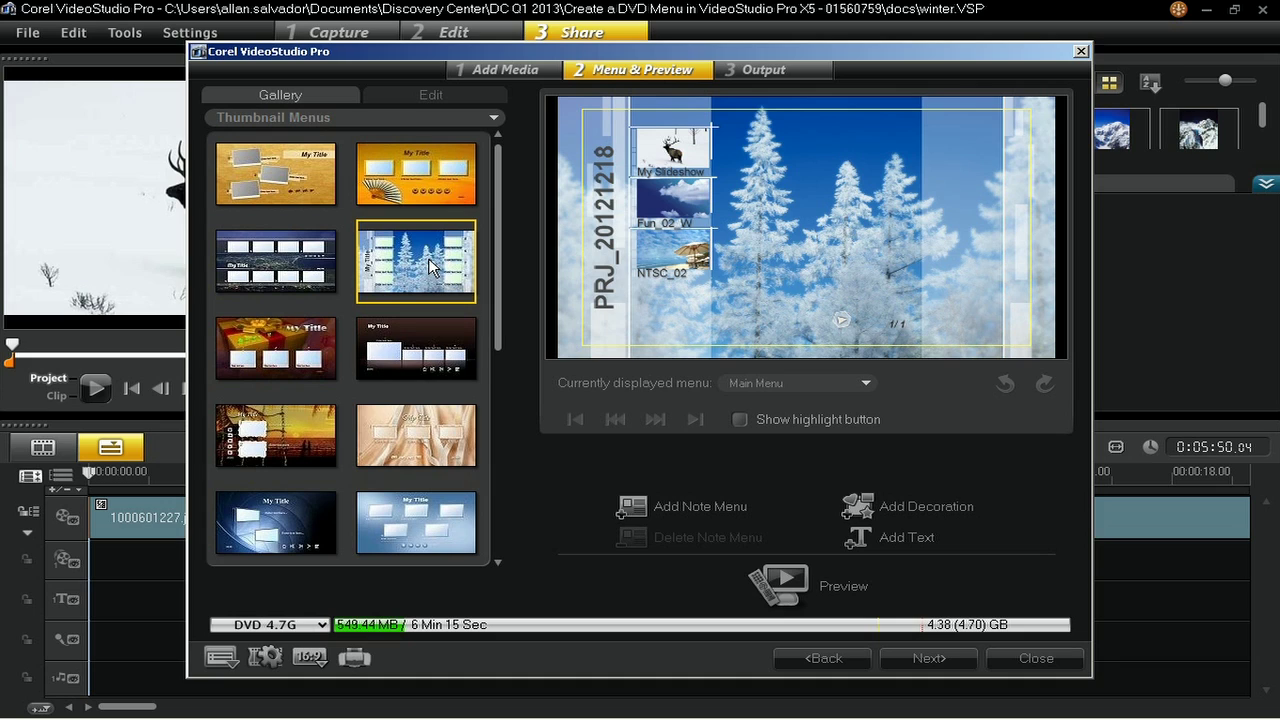
Change the menu title from PRJ_20121218 to 'Happy Holidays'
double_click(606, 232)
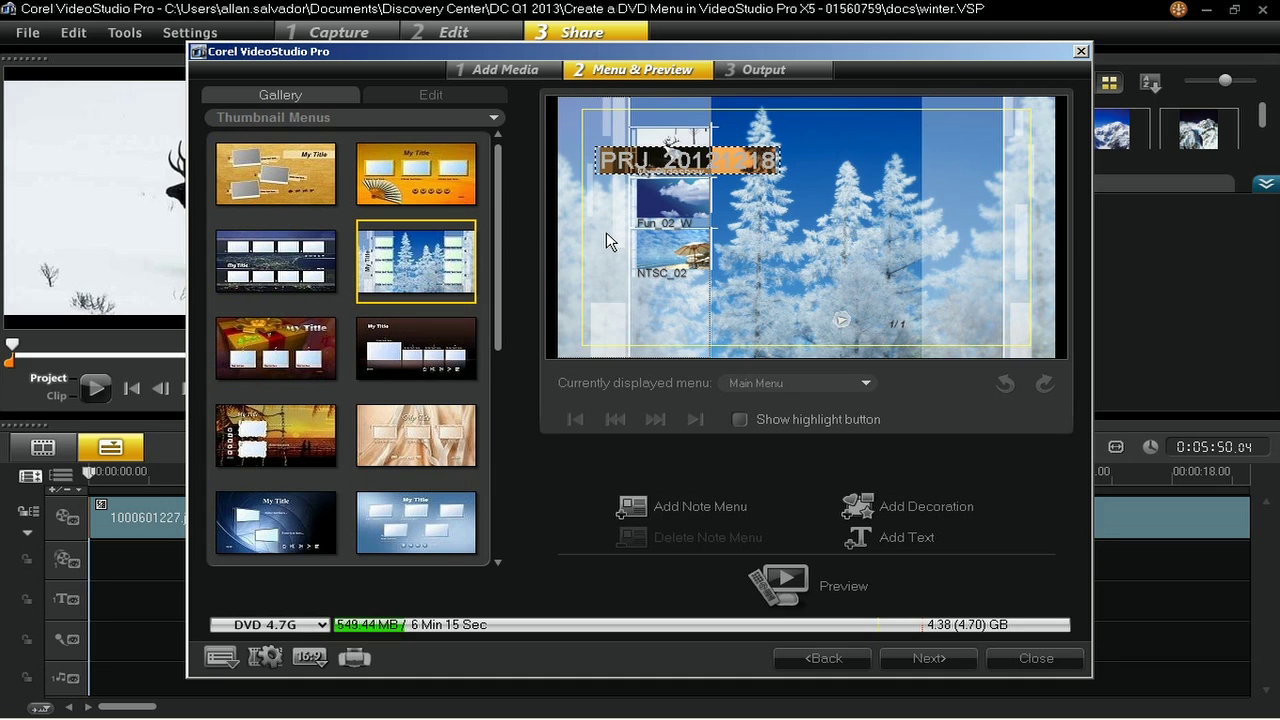
text(Happy )
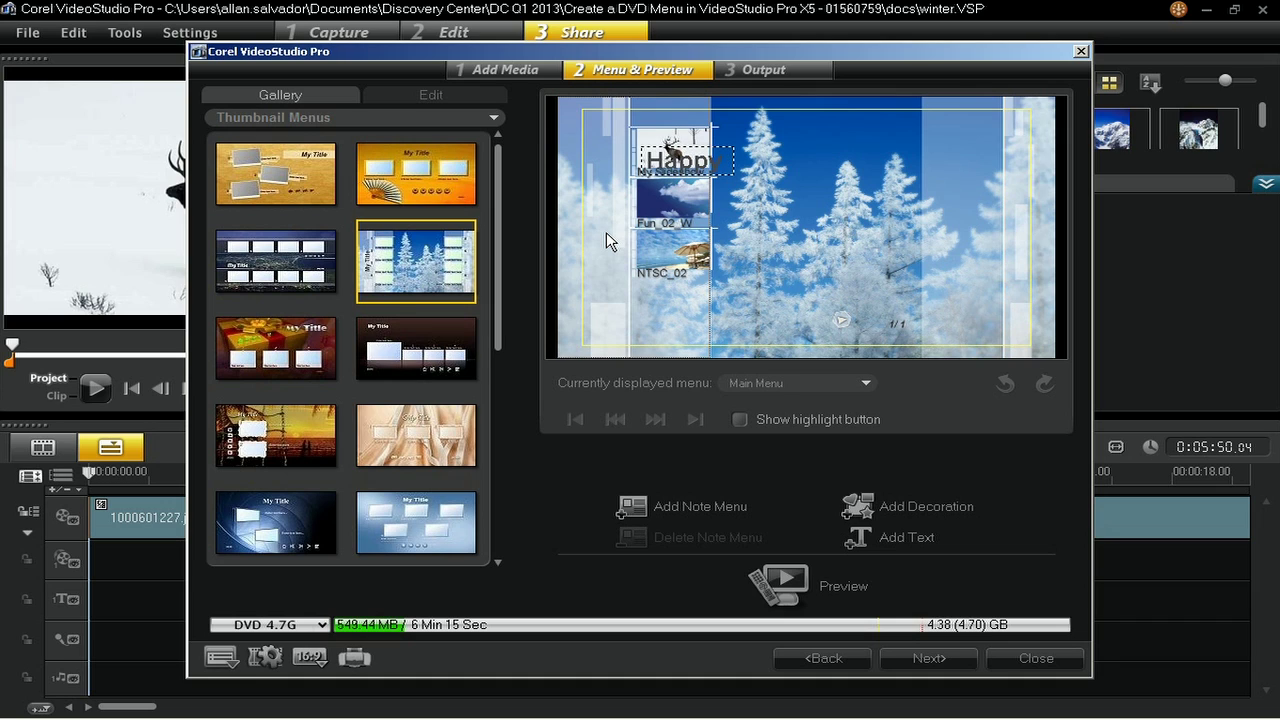
text(Holidays)
click(606, 232)
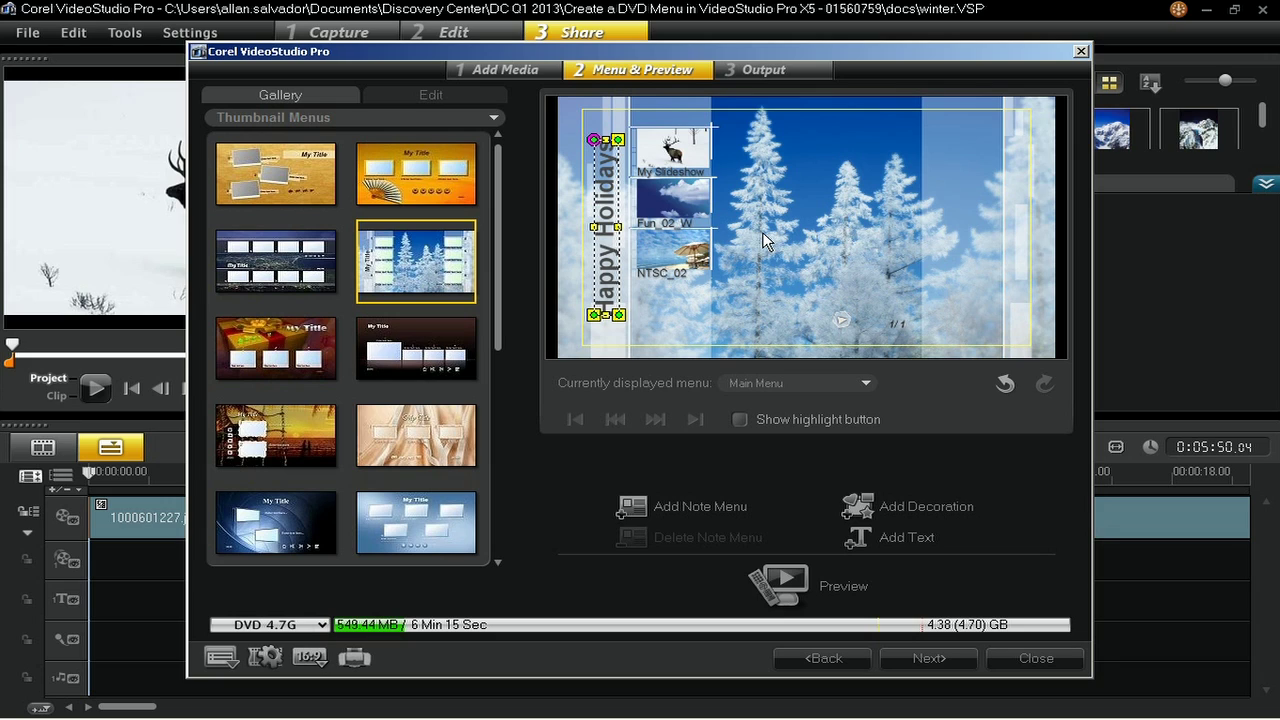
Rename the Fun_02_W and NTSC_02 captions to 'Sky' and 'Sunny Day'
click(648, 223)
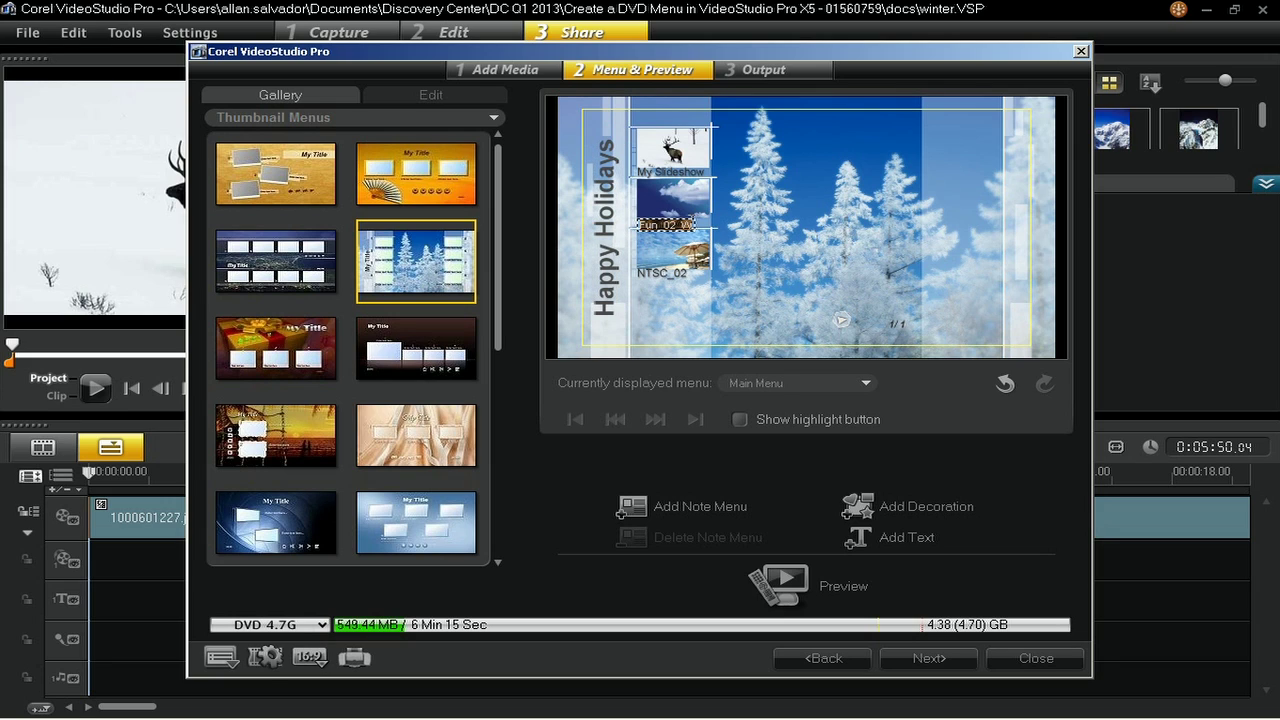
text(Sky)
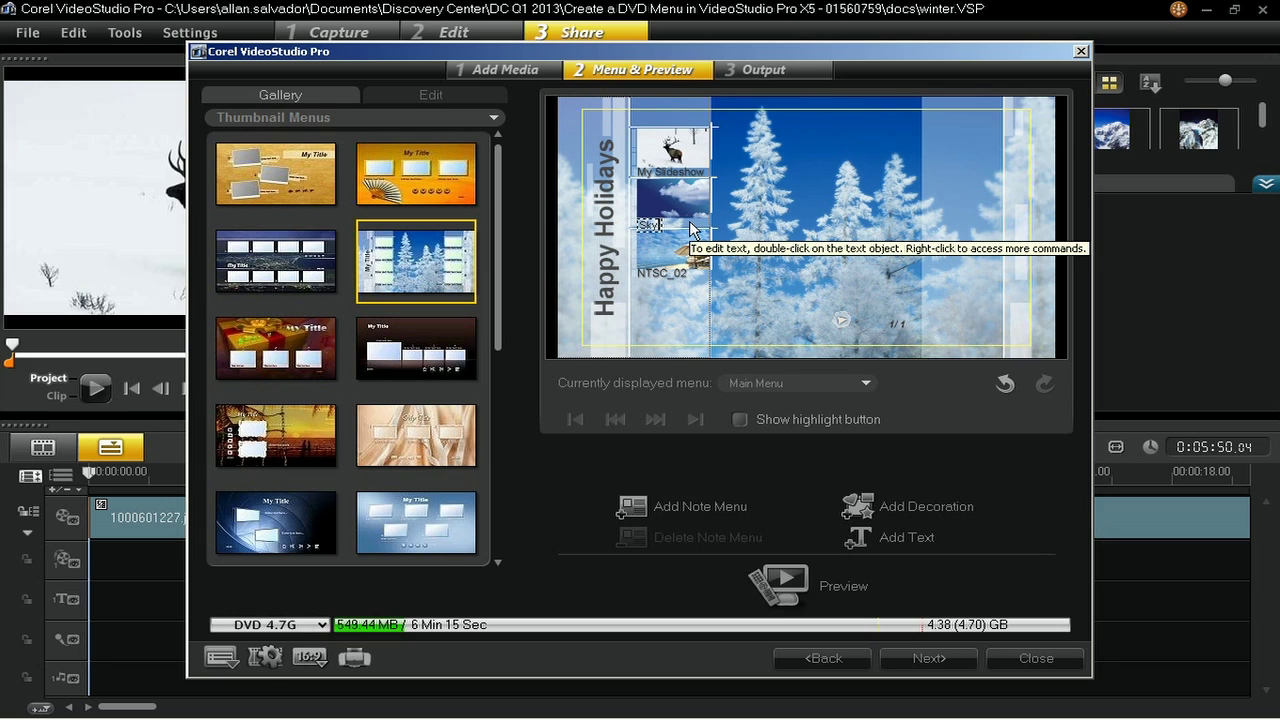
click(667, 276)
text(S)
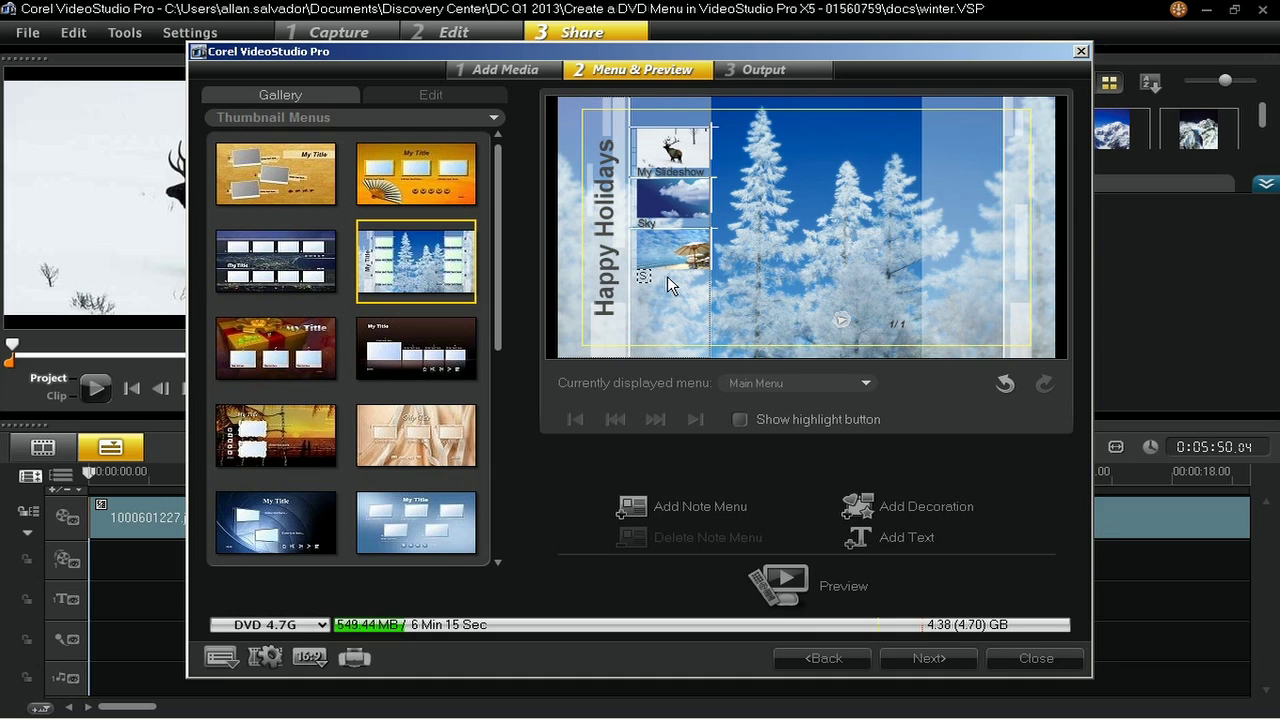
text(unny Day)
click(725, 303)
double_click(673, 153)
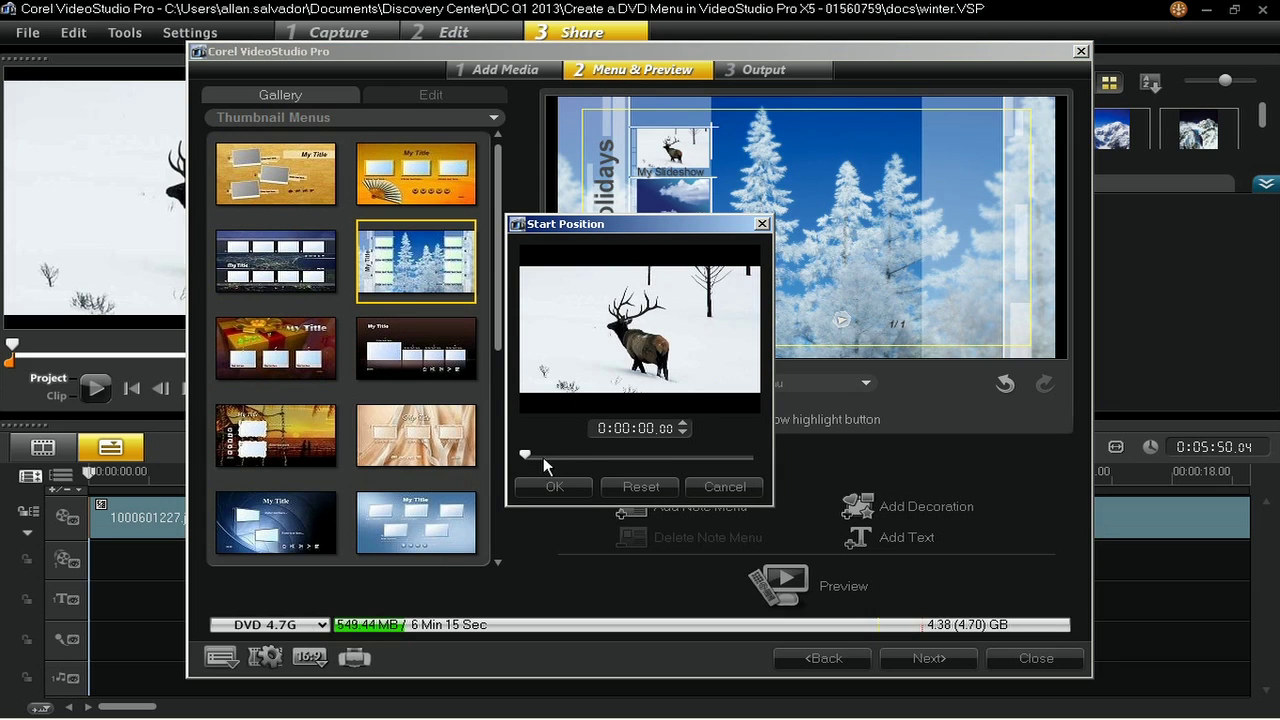
Set My Slideshow's thumbnail to the white fox frame and preview the finished menu
drag(526, 456, 611, 457)
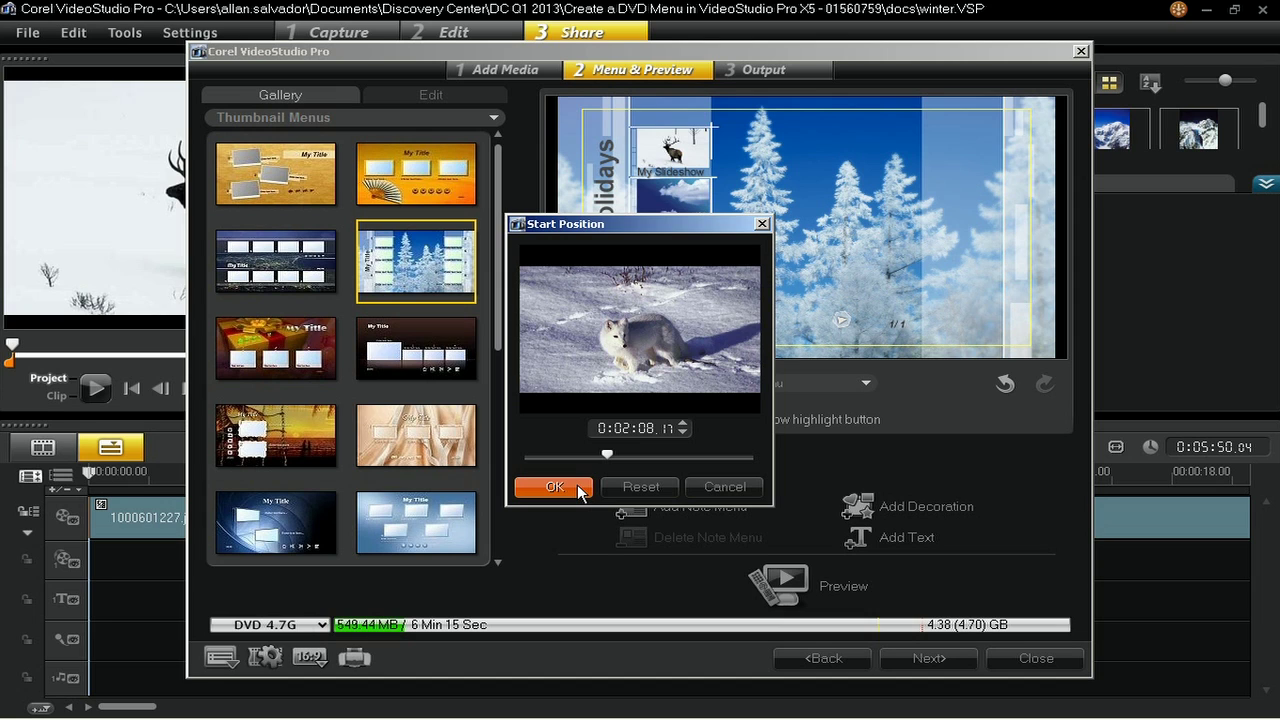
click(580, 488)
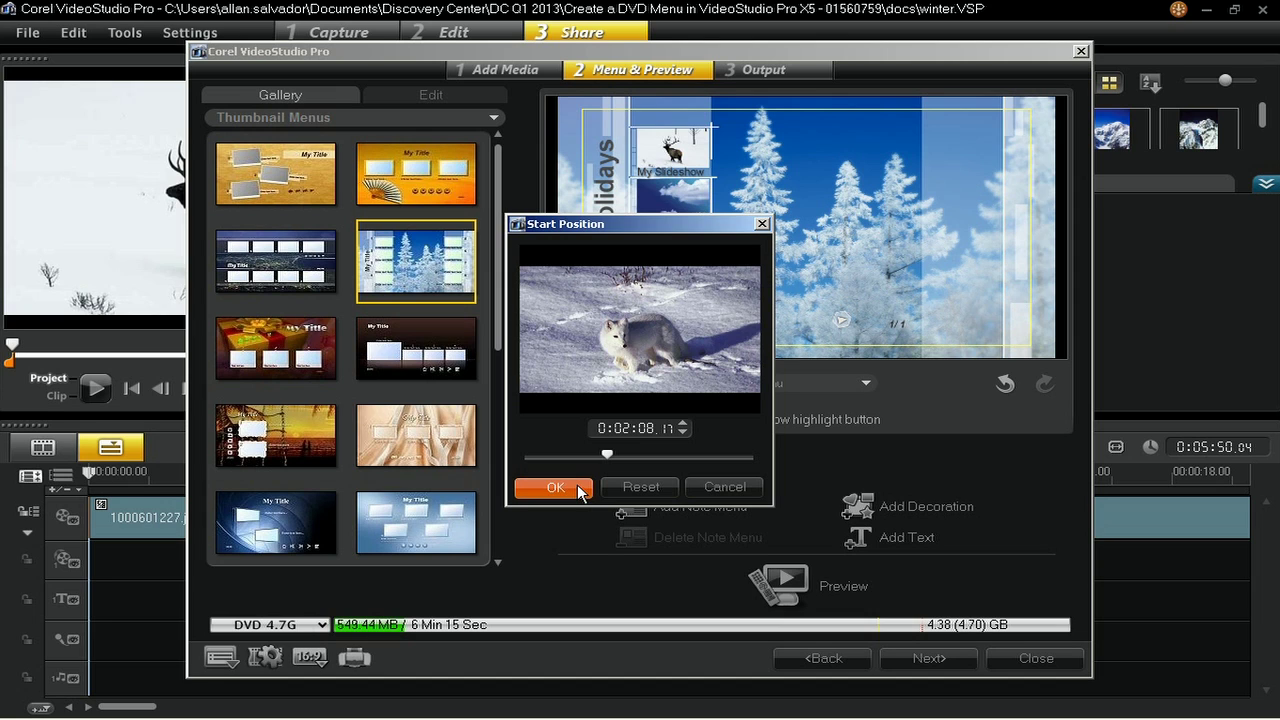
click(786, 588)
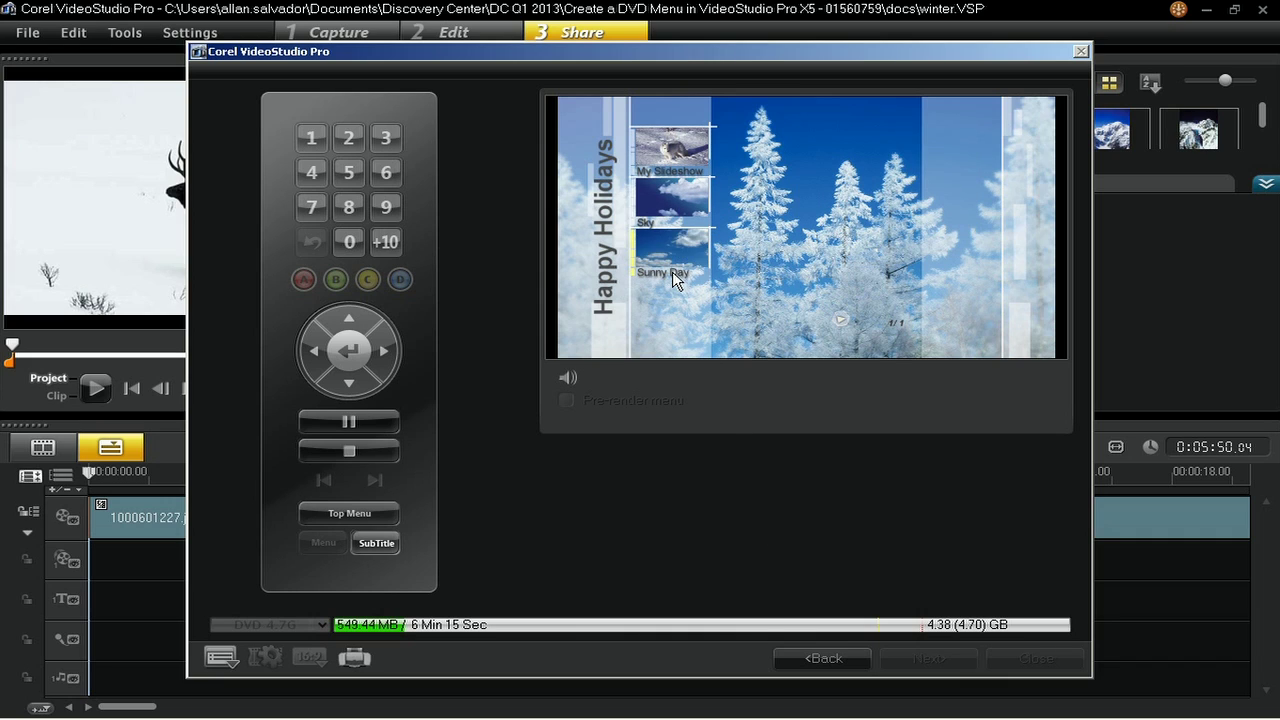
click(695, 162)
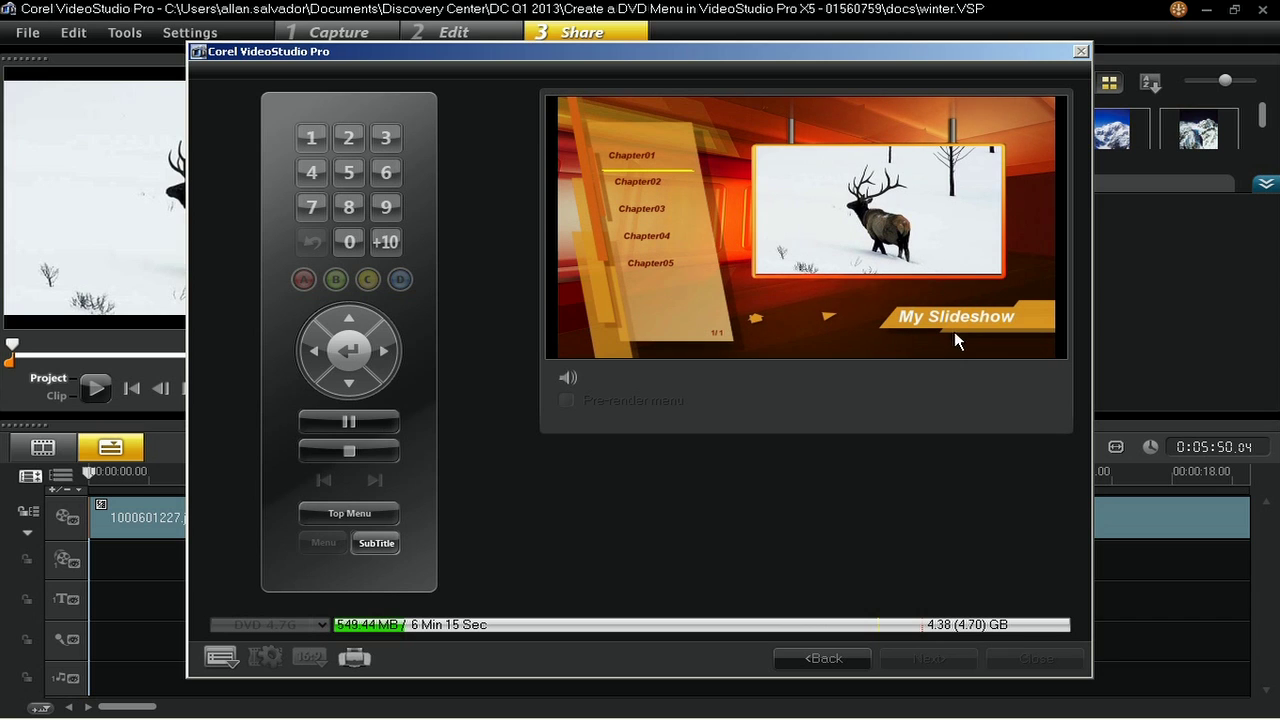
click(829, 317)
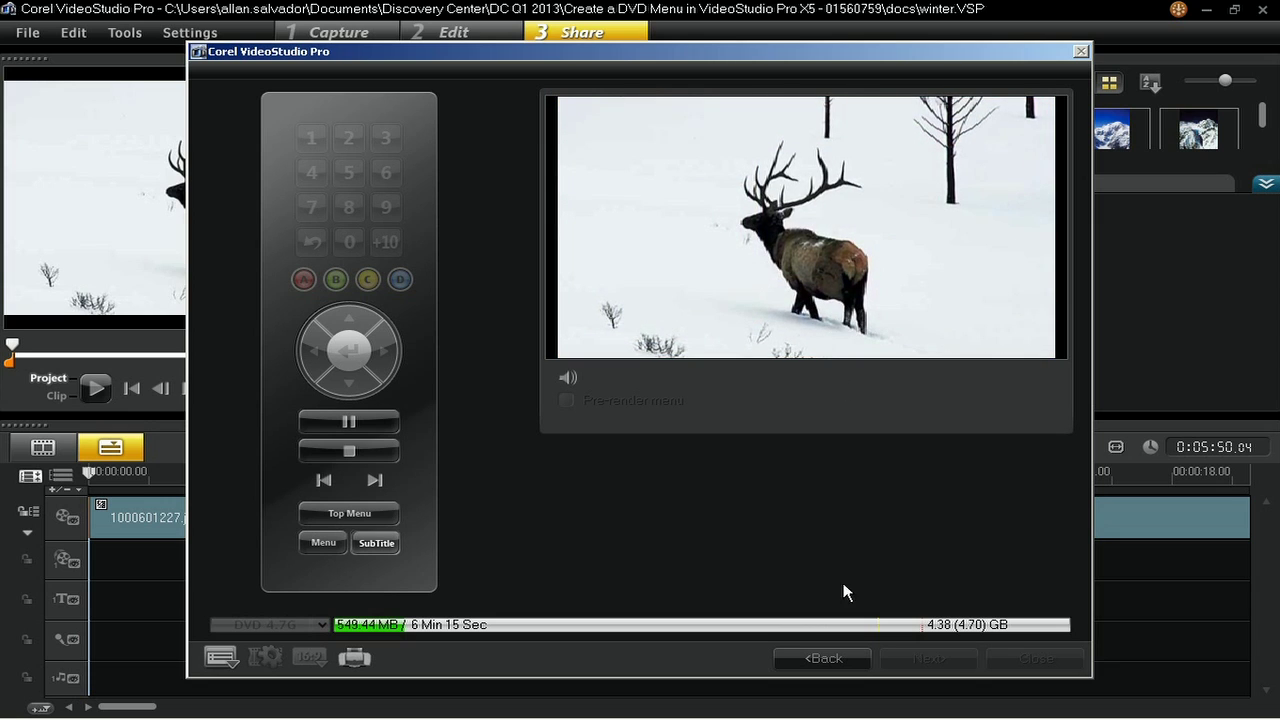
click(826, 660)
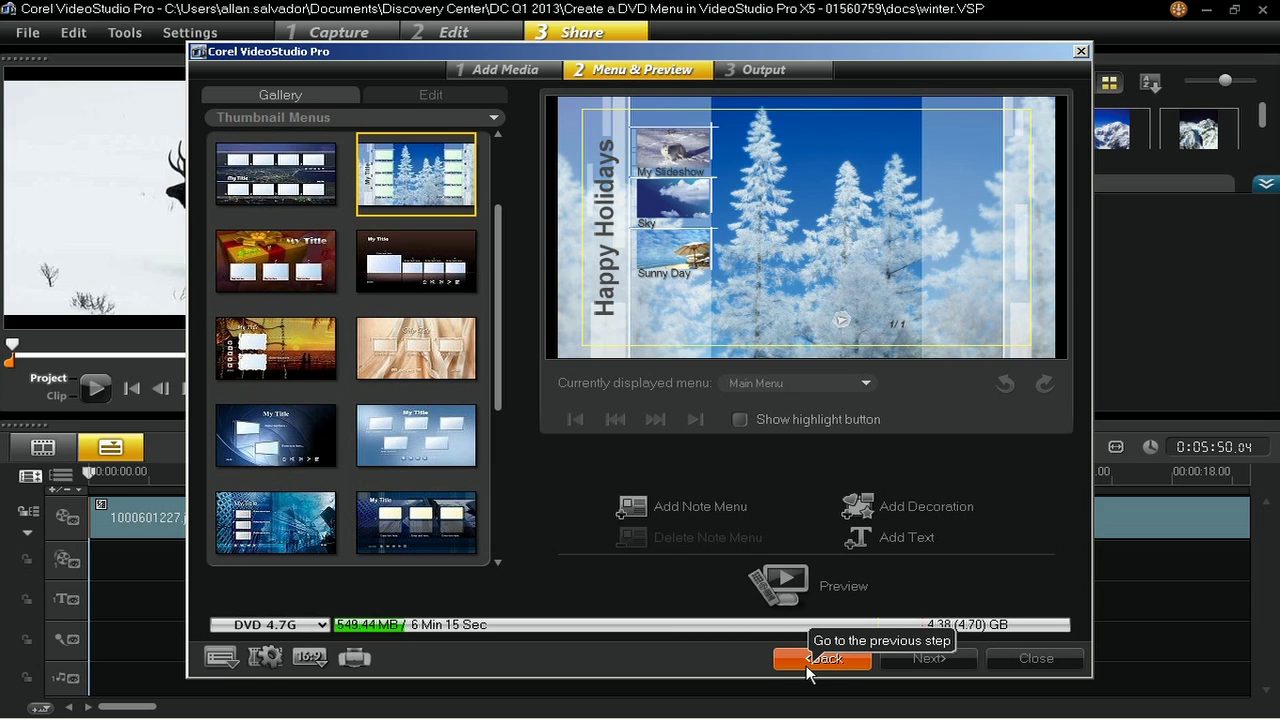
click(808, 664)
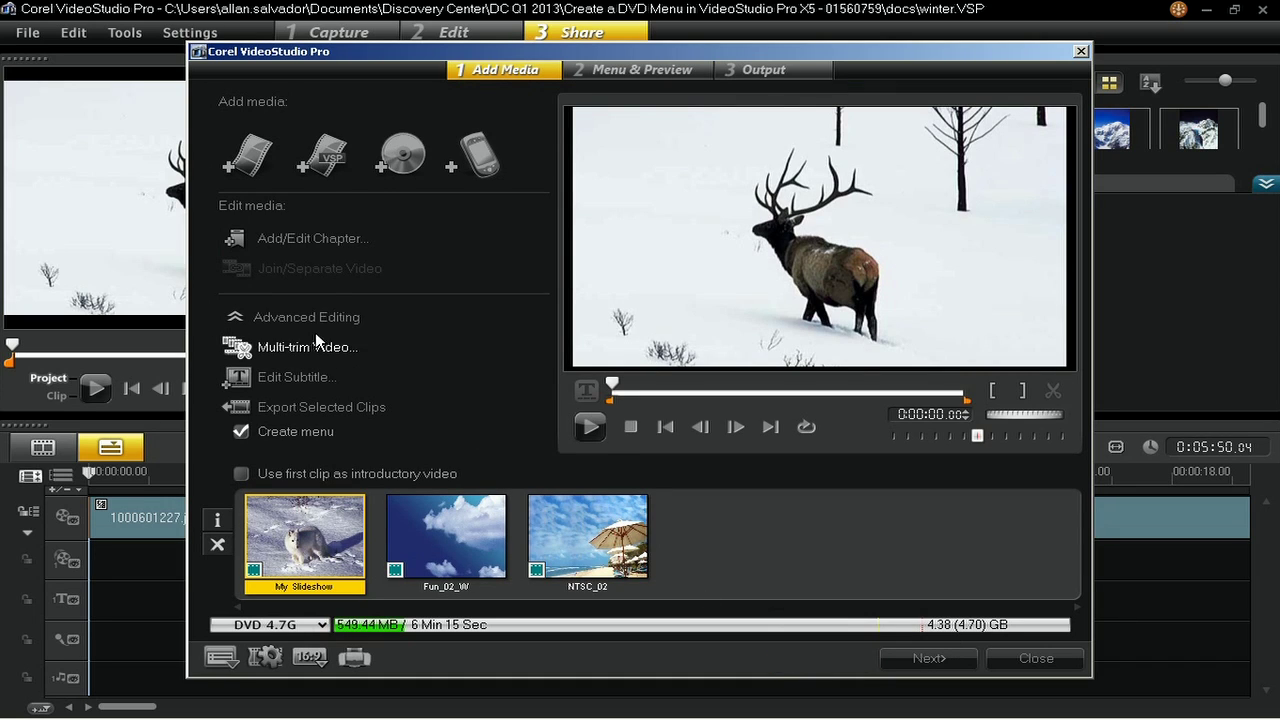
click(299, 435)
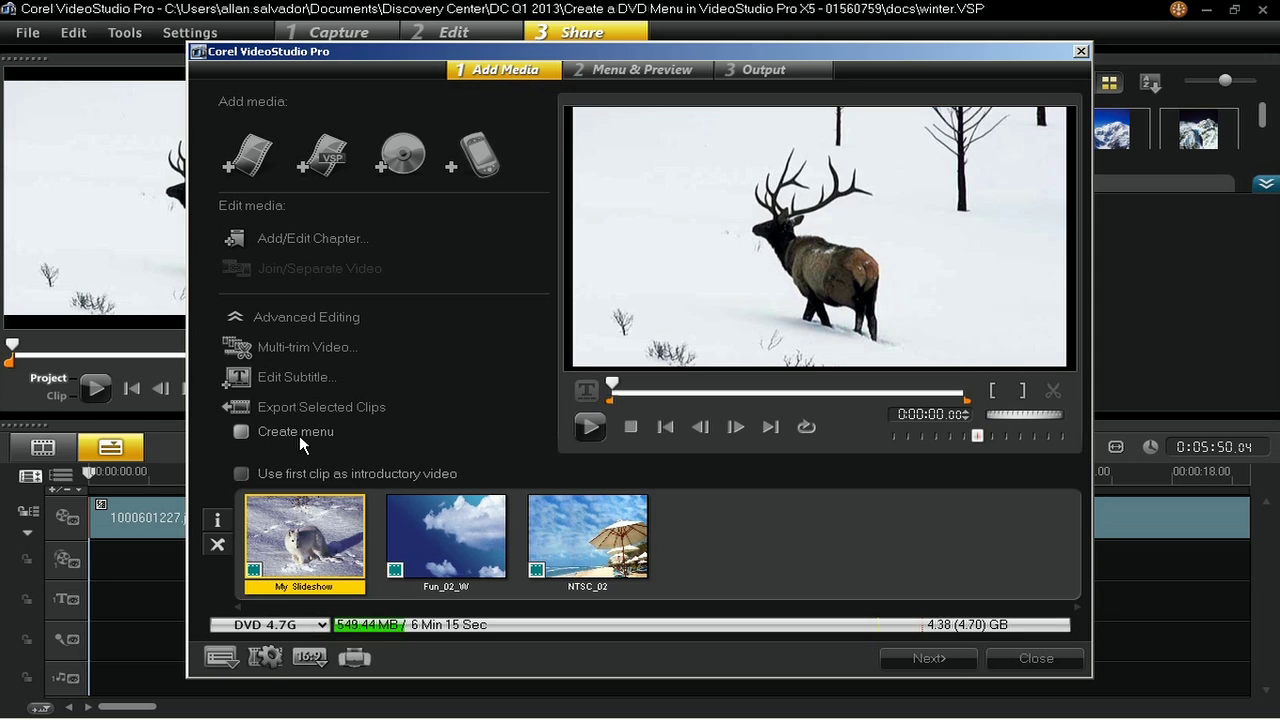
click(299, 435)
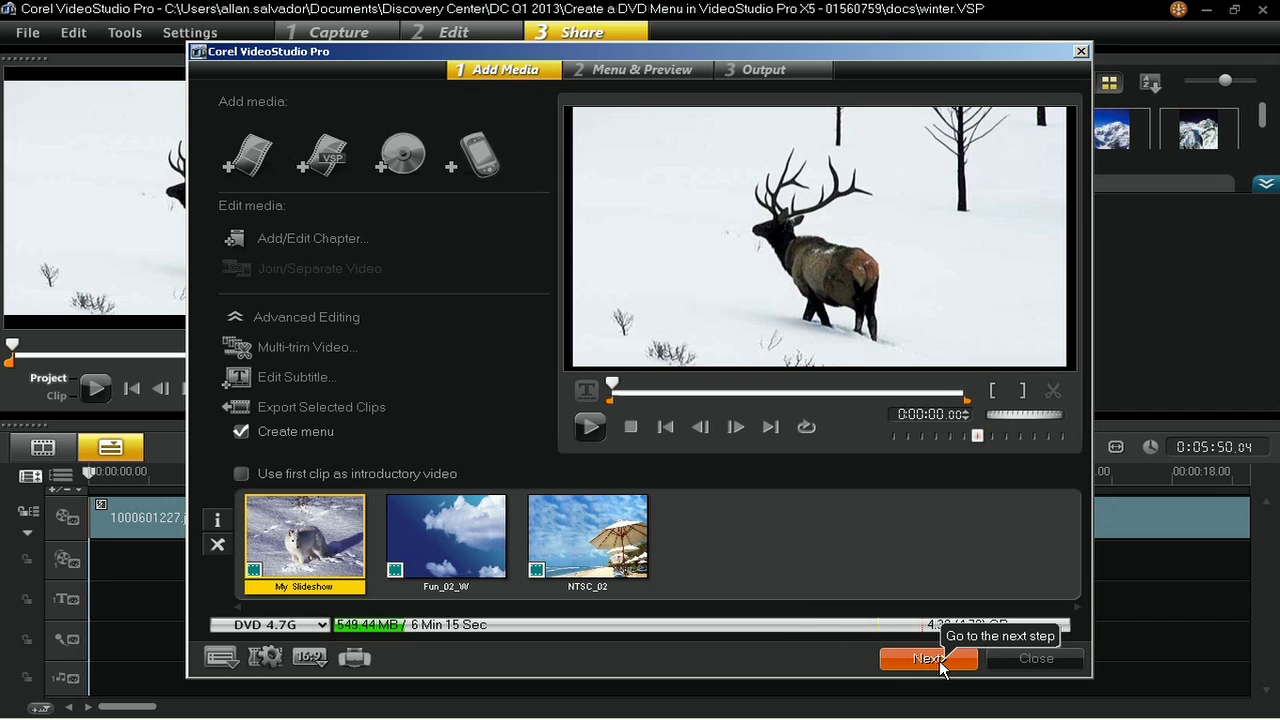
click(938, 660)
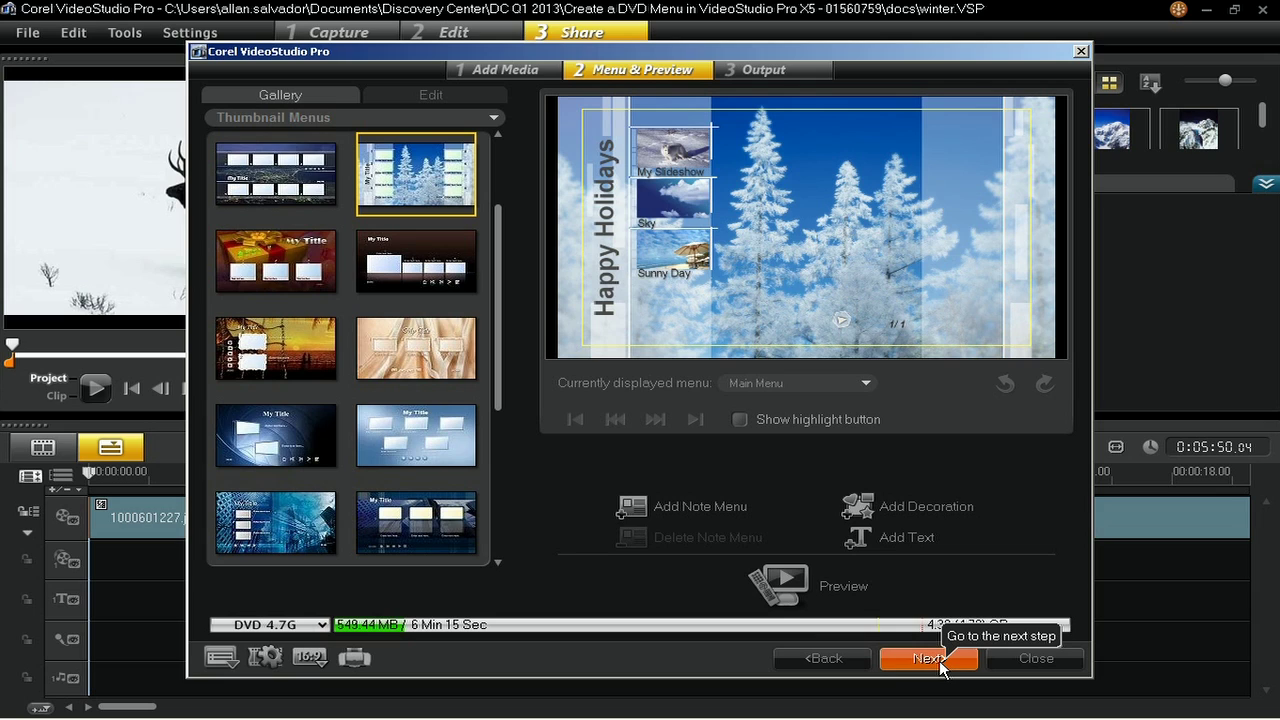
Go to Output and burn the Happy Holidays DVD, confirming the render prompt
click(940, 663)
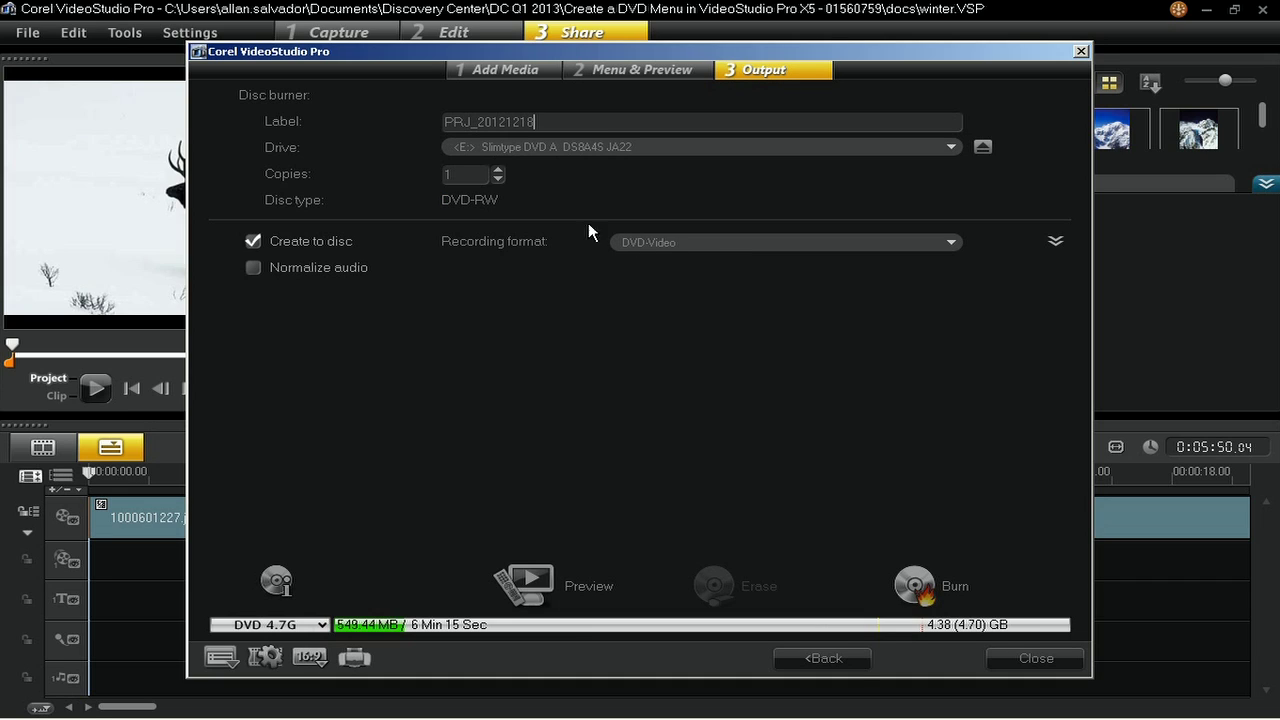
click(930, 590)
click(766, 405)
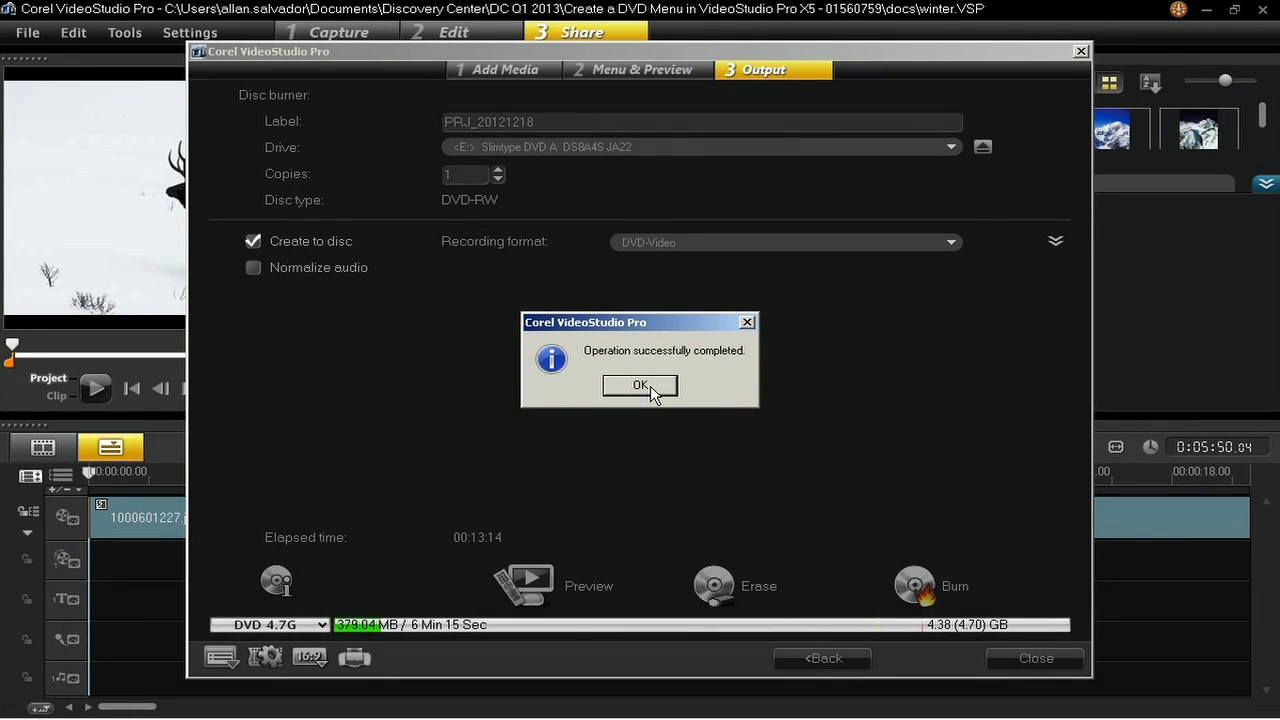
Dismiss the 'Operation successfully completed' burn notice to return to the Output step
click(650, 388)
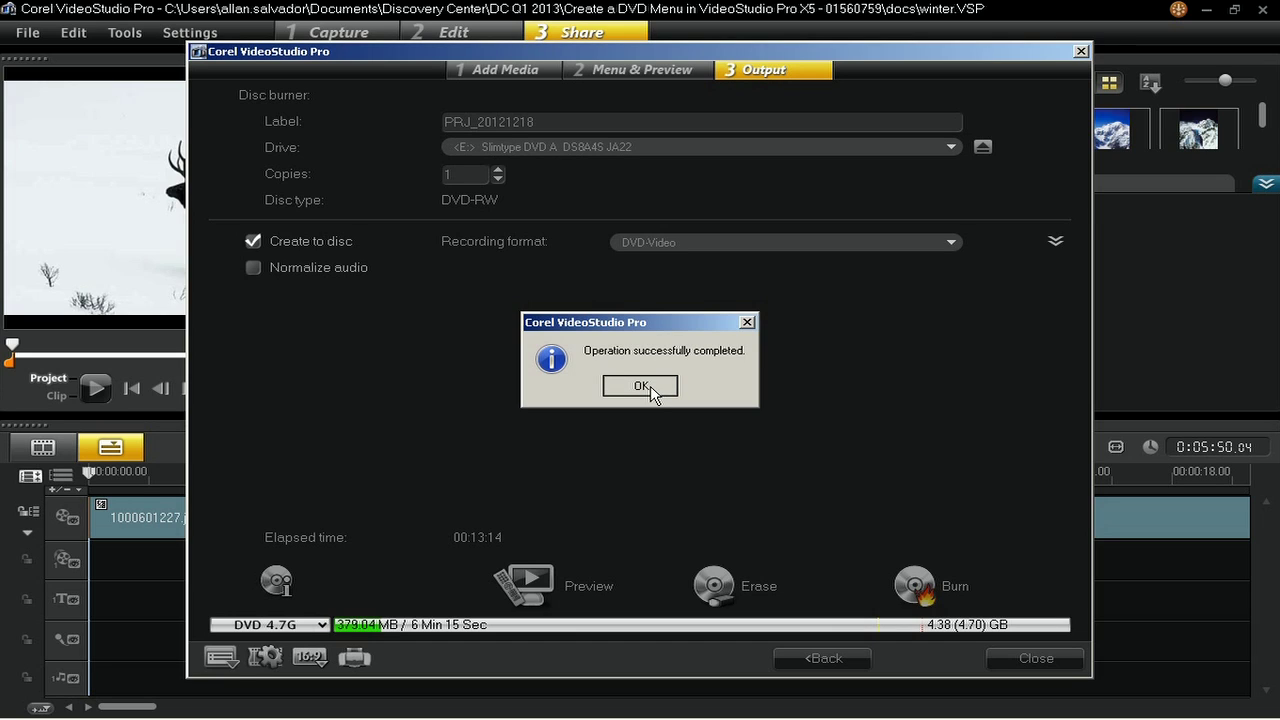
click(650, 388)
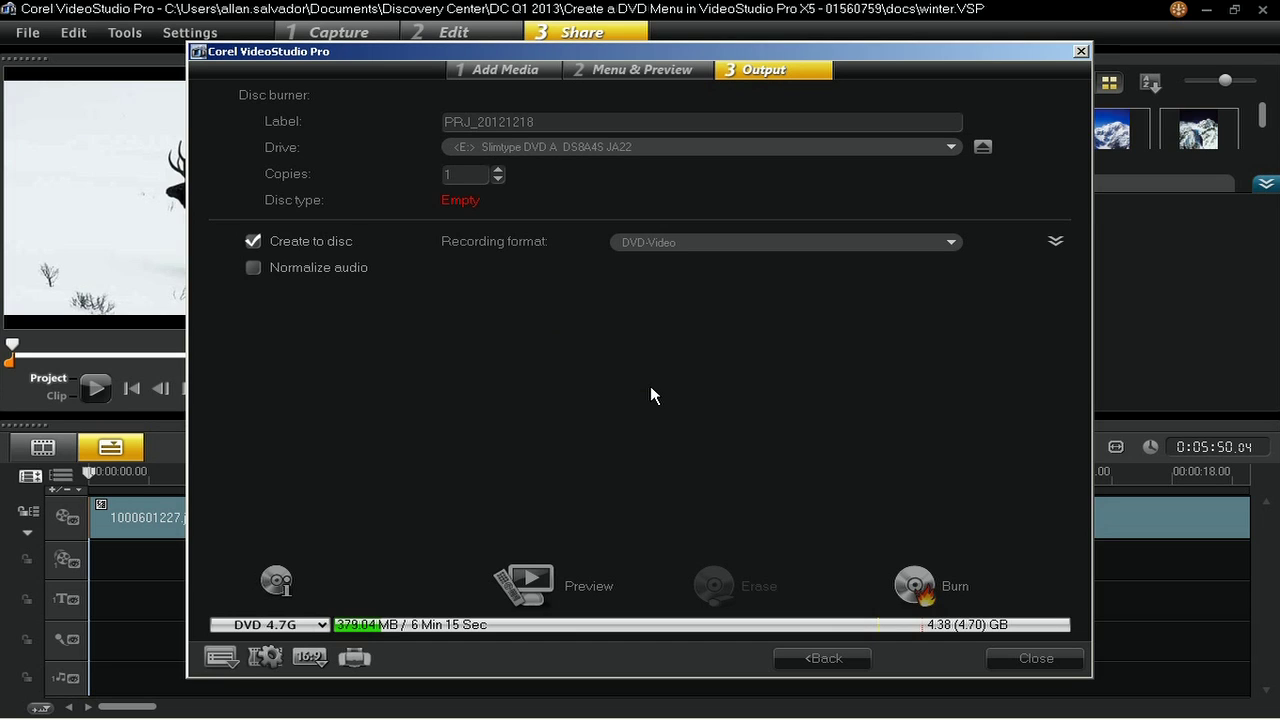